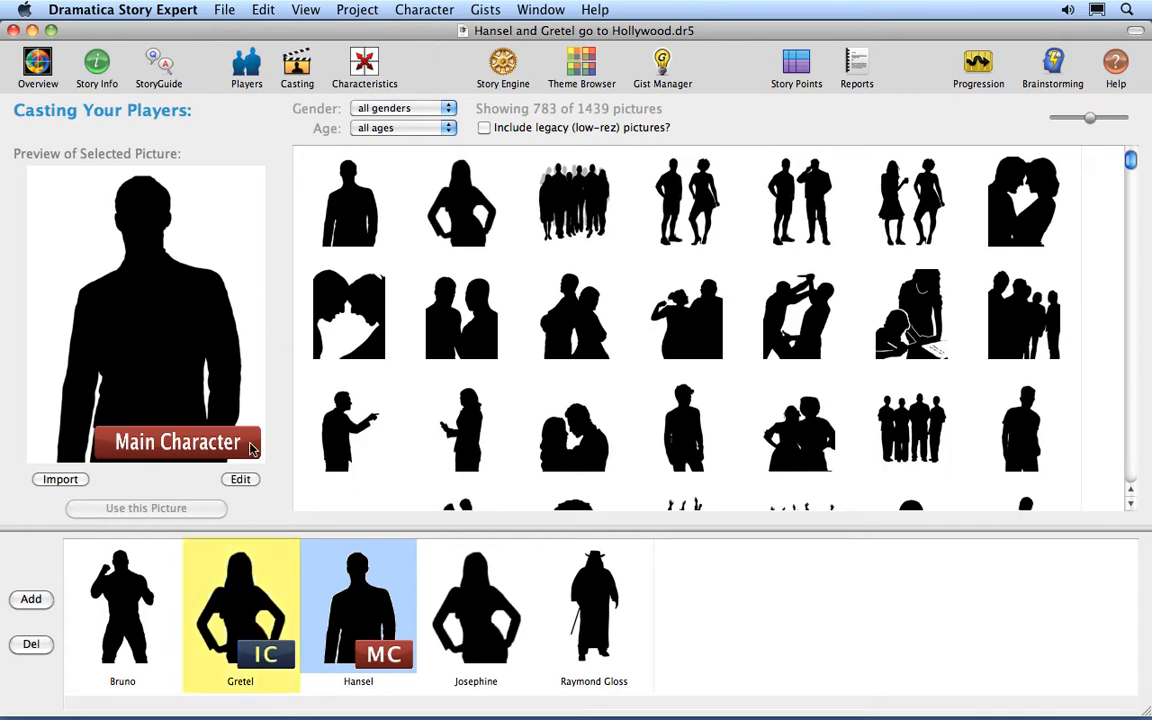
# Select the player Gretel and browse the library of player pictures.
pyautogui.click(238, 584)
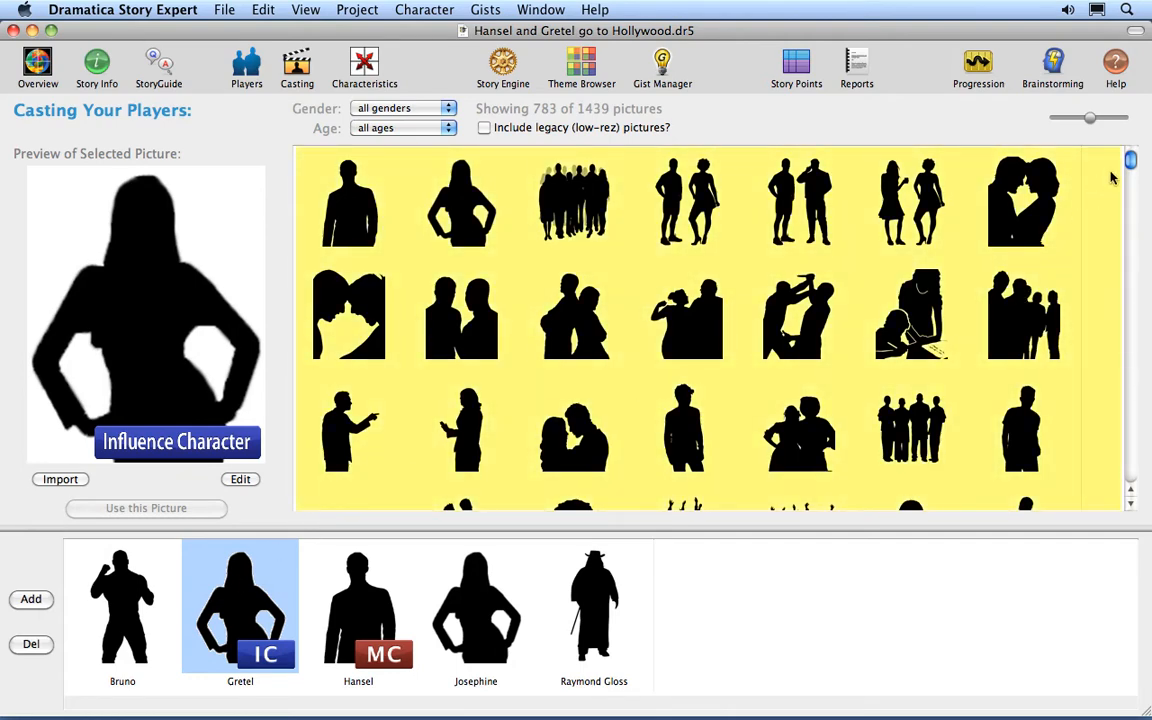
pyautogui.moveTo(1130, 158); pyautogui.dragTo(1131, 181)
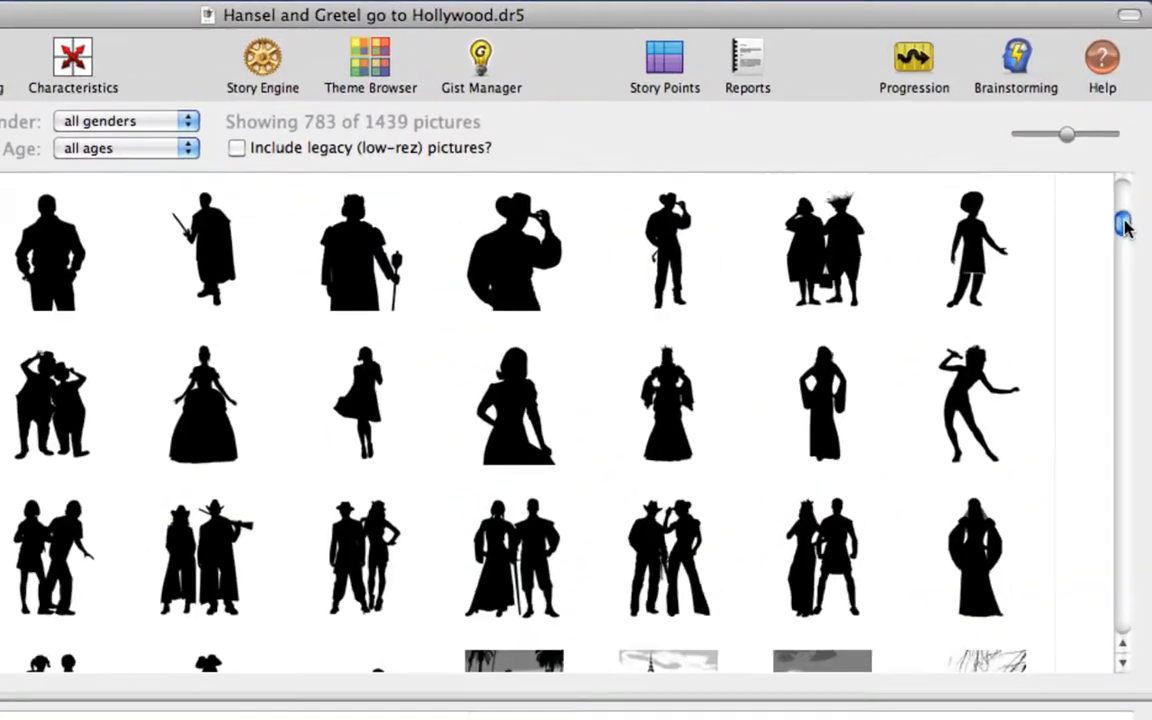
pyautogui.moveTo(1124, 227)
pyautogui.mouseDown()
pyautogui.moveTo(1137, 424)
pyautogui.moveTo(1126, 198)
pyautogui.mouseUp()
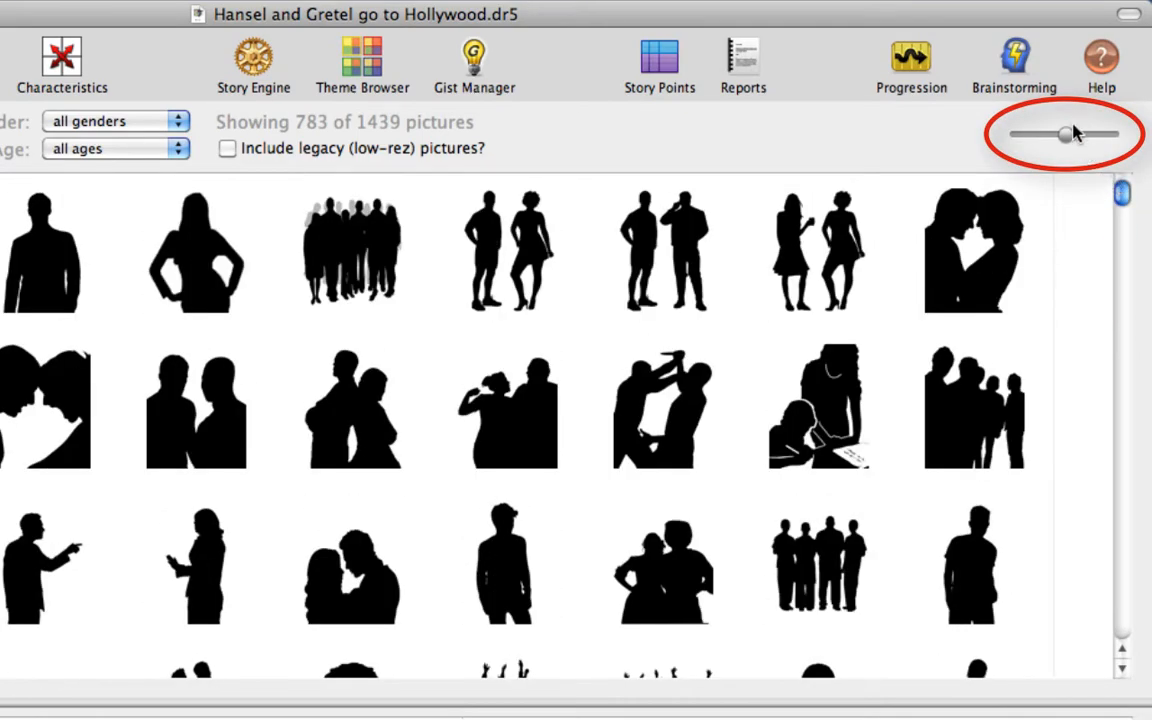
# Shrink the picture library's thumbnails to a very small size and enlarge them back to a medium size.
pyautogui.moveTo(1070, 133); pyautogui.dragTo(1017, 139)
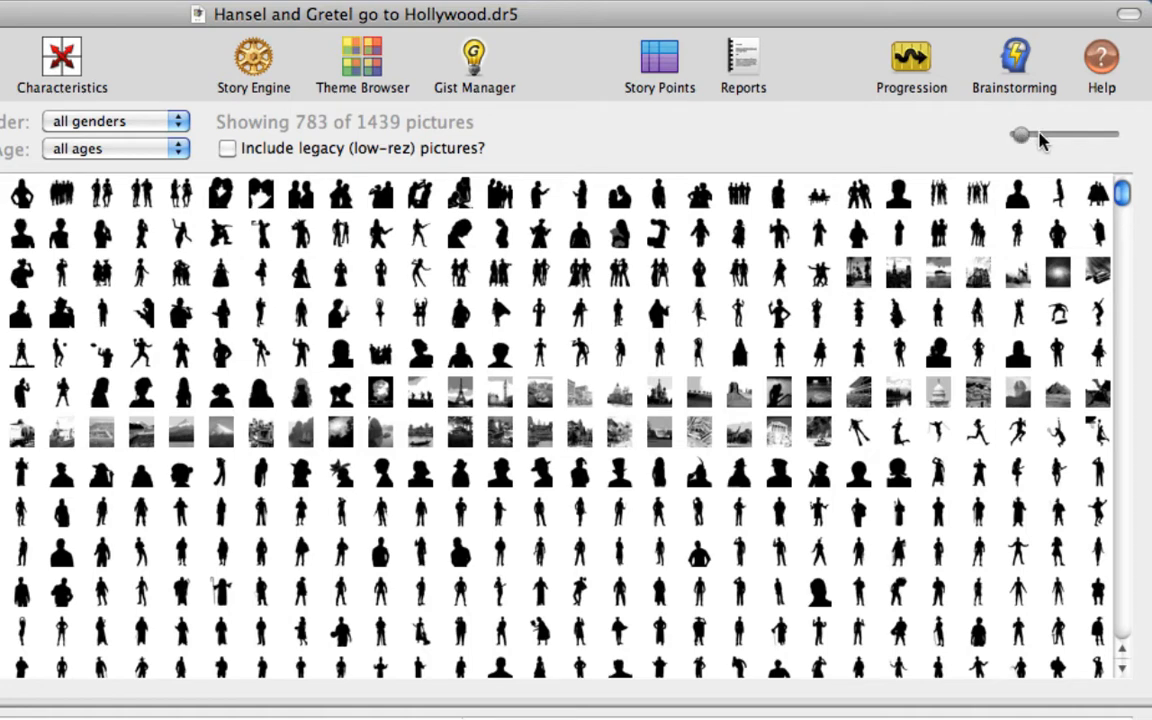
pyautogui.moveTo(1054, 141)
pyautogui.mouseDown()
pyautogui.moveTo(1127, 136)
pyautogui.moveTo(1059, 140)
pyautogui.mouseUp()
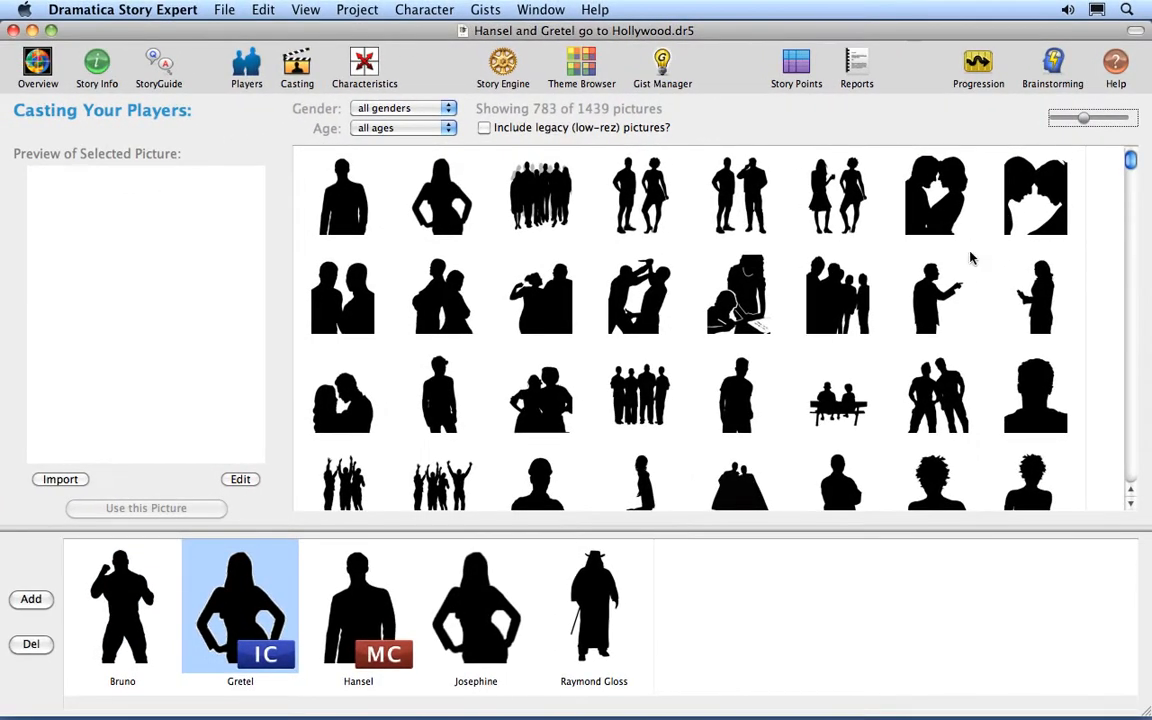
pyautogui.click(889, 353)
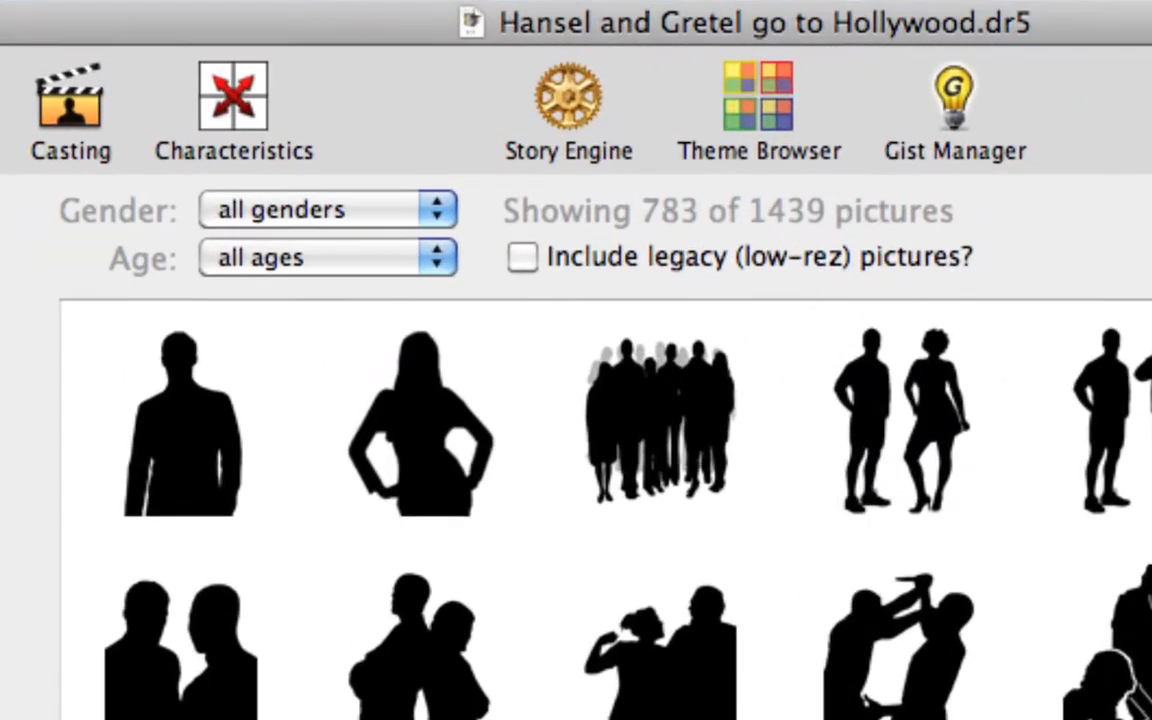
# Filter the picture library to the Female gender and preview the tray-carrying woman and the woman in a long flared-sleeve dress.
pyautogui.click(313, 212)
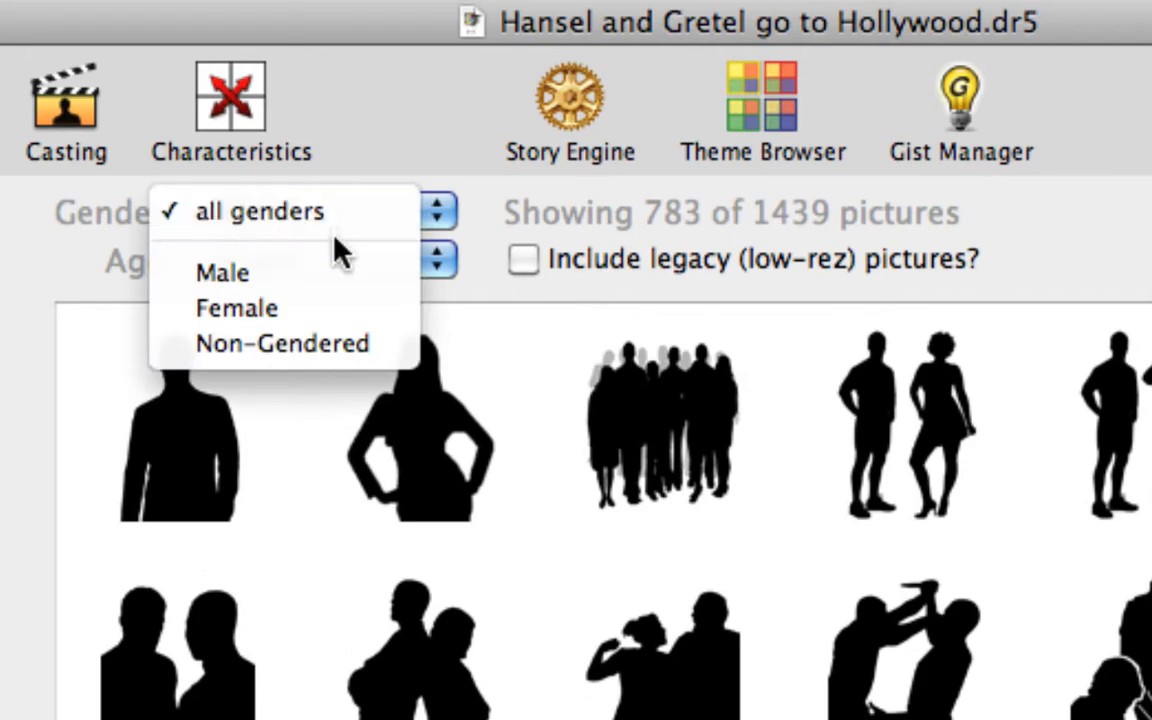
pyautogui.click(340, 308)
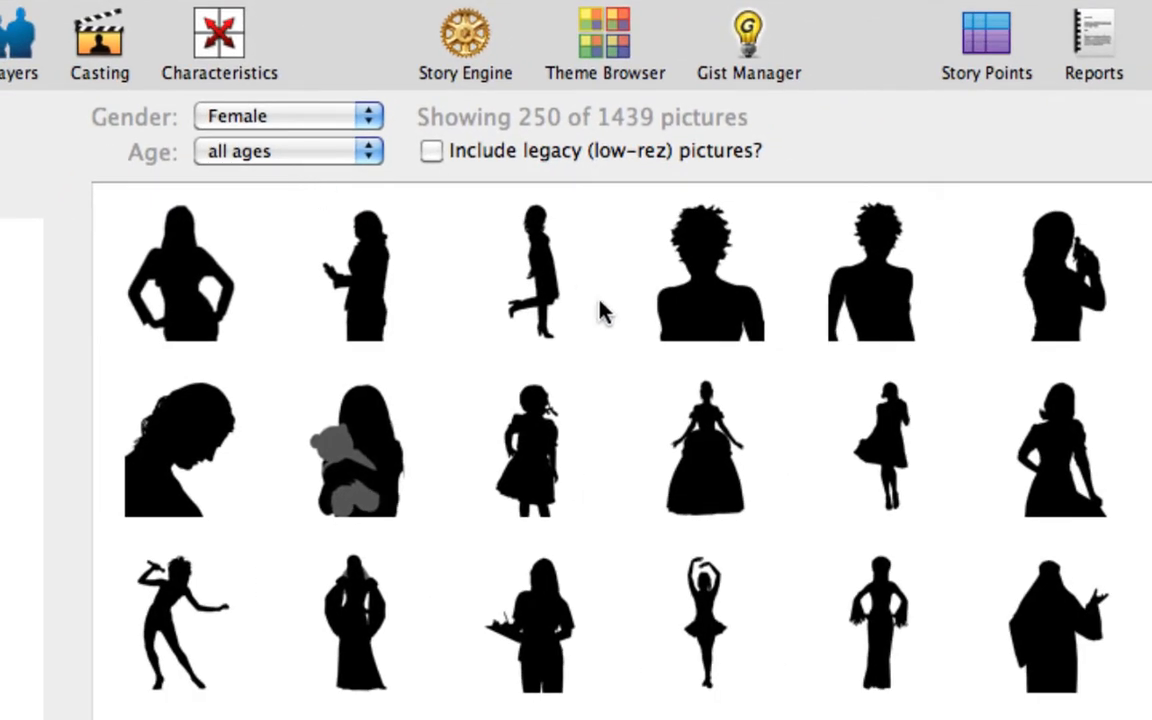
pyautogui.click(538, 626)
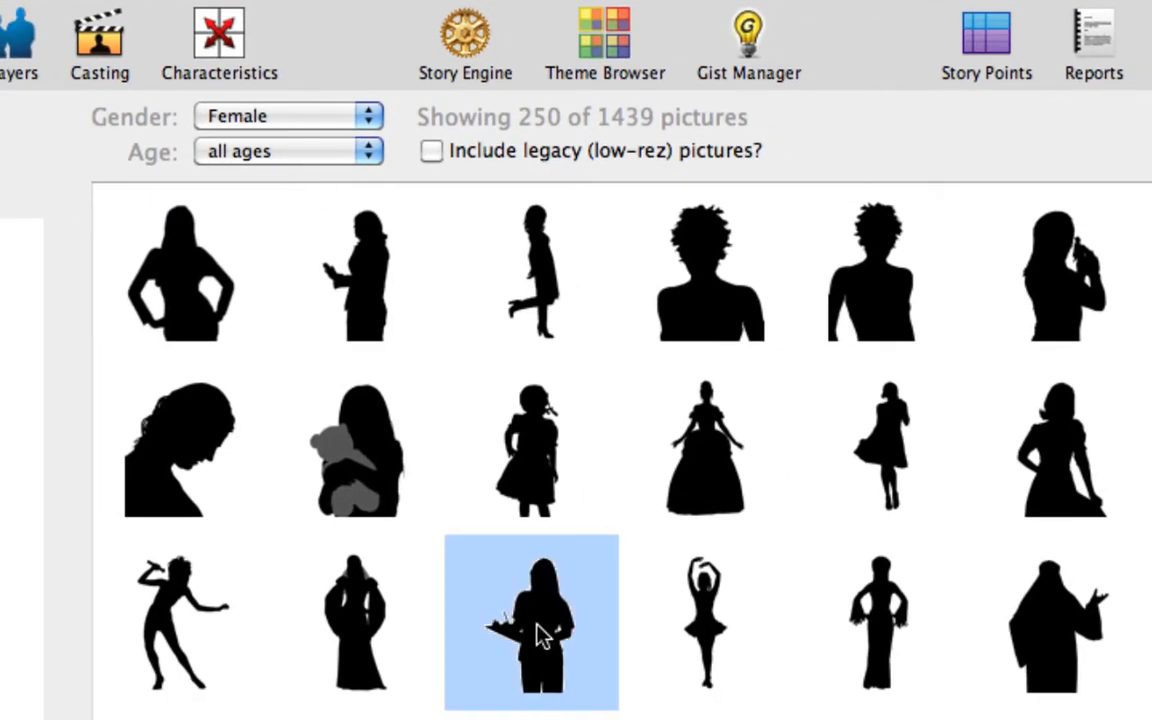
pyautogui.click(880, 572)
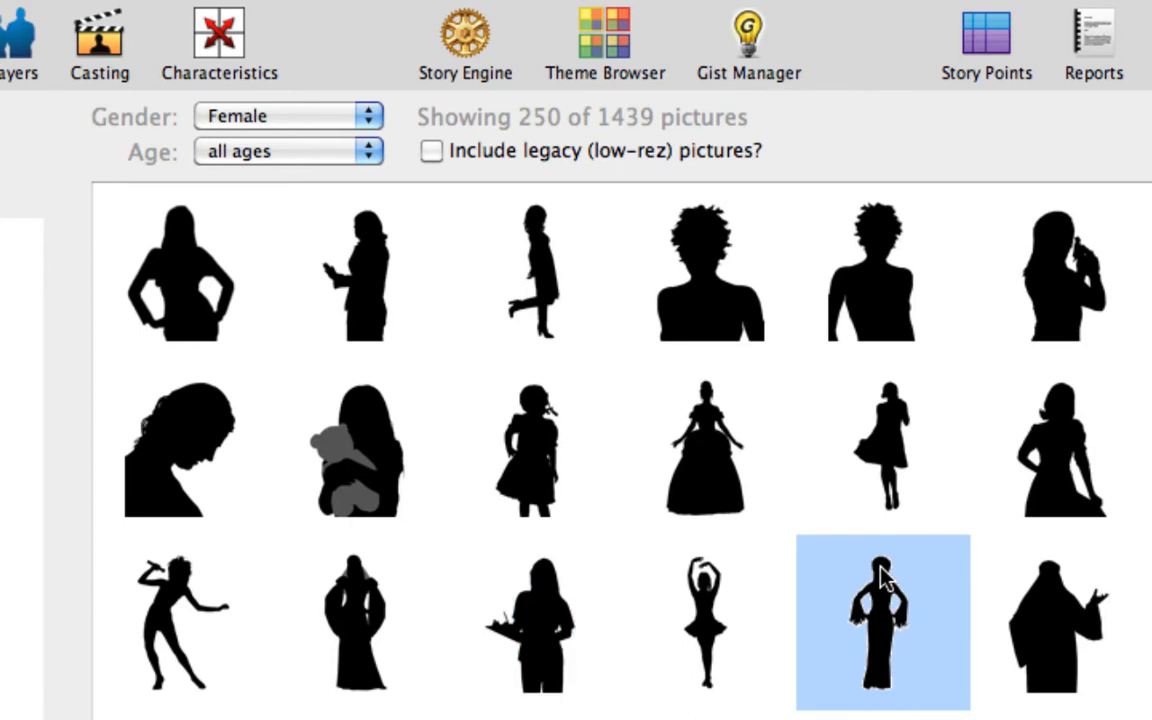
# Add Non-Gendered to the Female filter and preview the cheering group, the couple on the bench and the martial-arts woman.
pyautogui.click(257, 116)
pyautogui.click(260, 141)
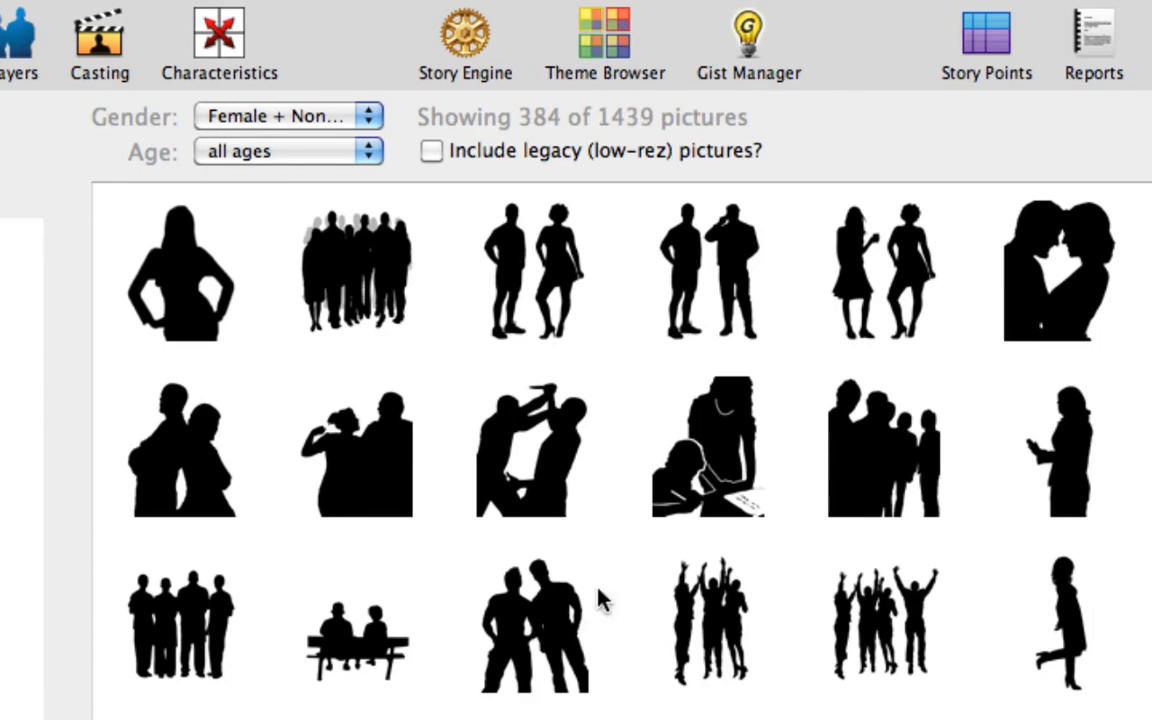
pyautogui.click(708, 628)
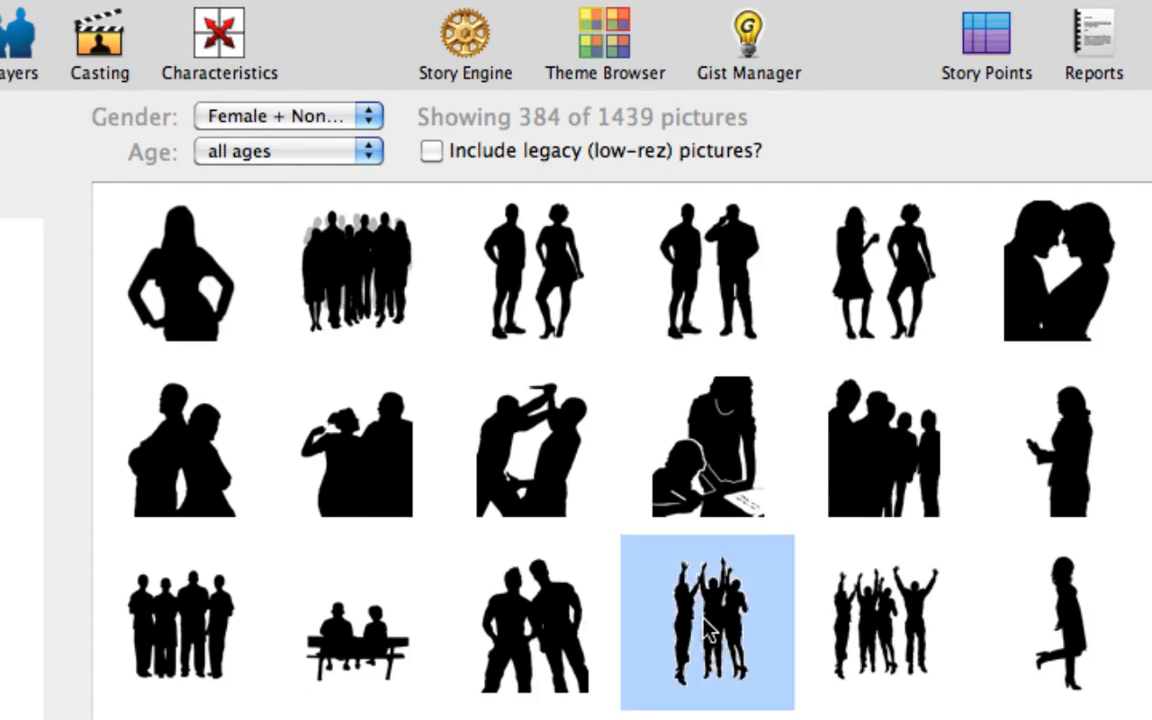
pyautogui.click(373, 632)
pyautogui.scroll(-20, 373, 632)
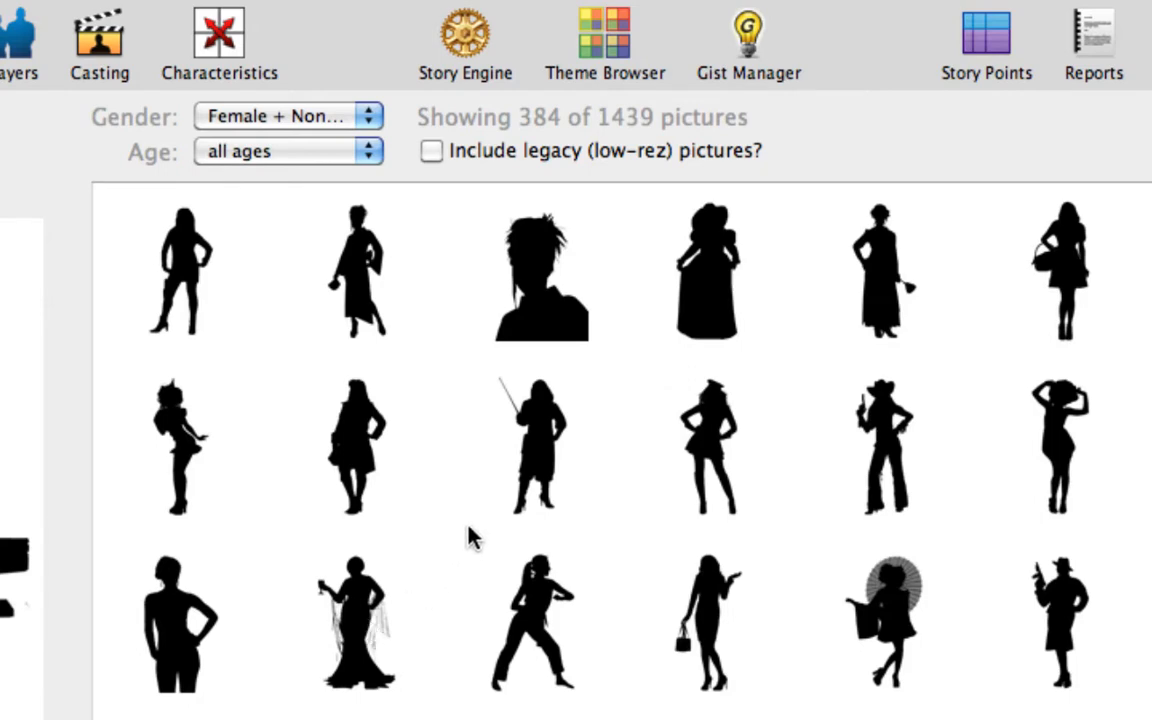
pyautogui.click(495, 548)
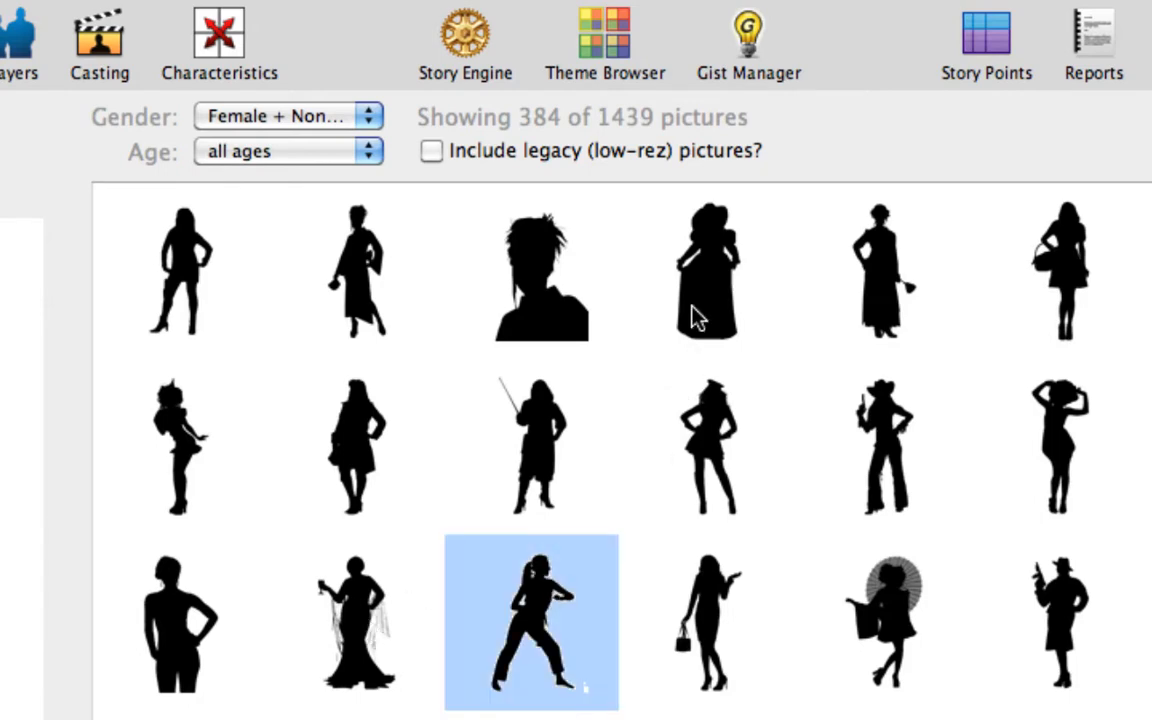
# Reset the gender filter to all genders and restrict the pictures to the Child age group.
pyautogui.click(296, 126)
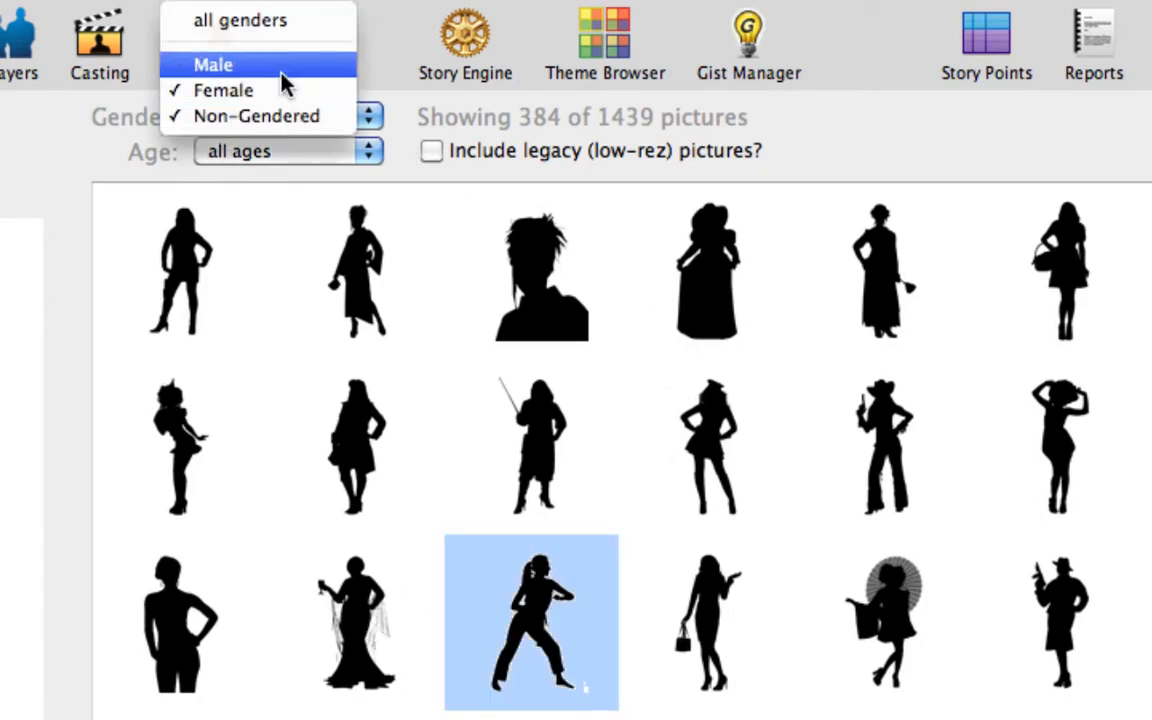
pyautogui.click(275, 32)
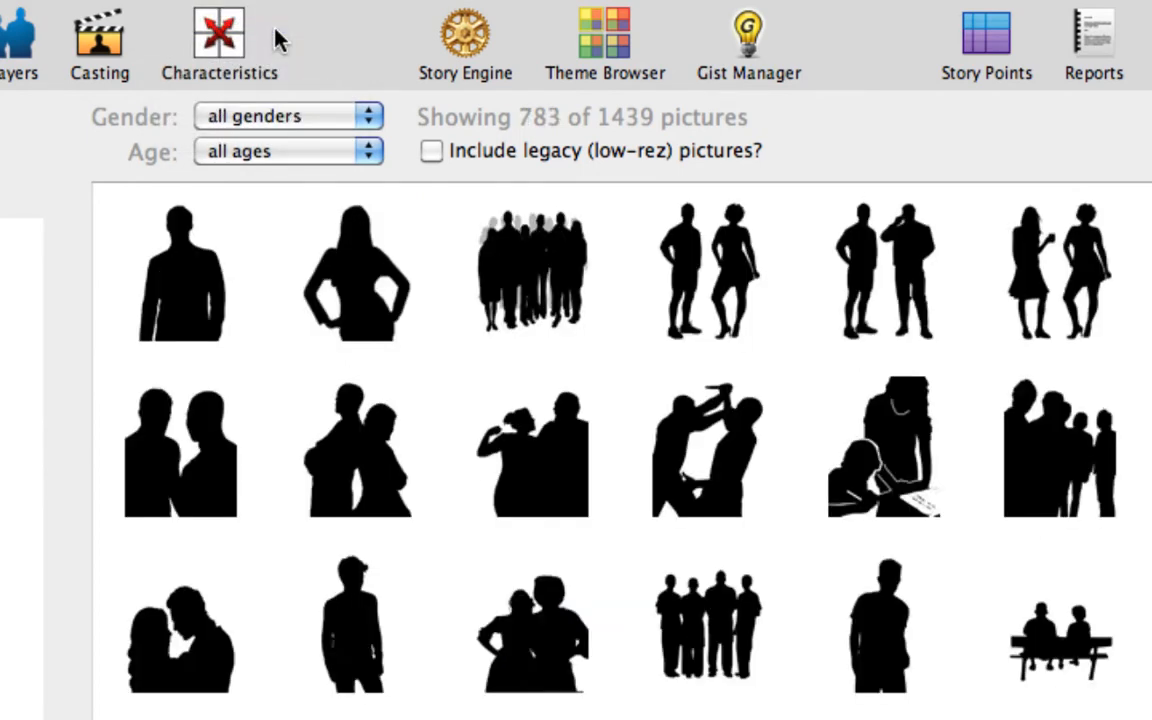
pyautogui.click(291, 153)
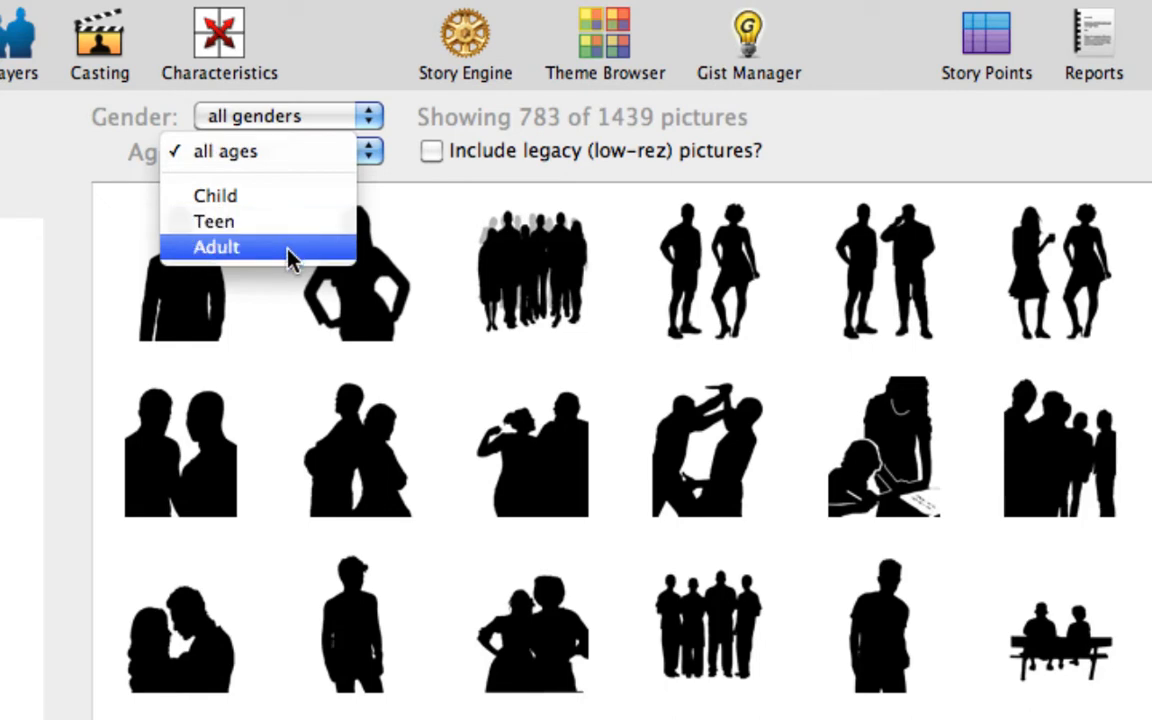
pyautogui.click(280, 205)
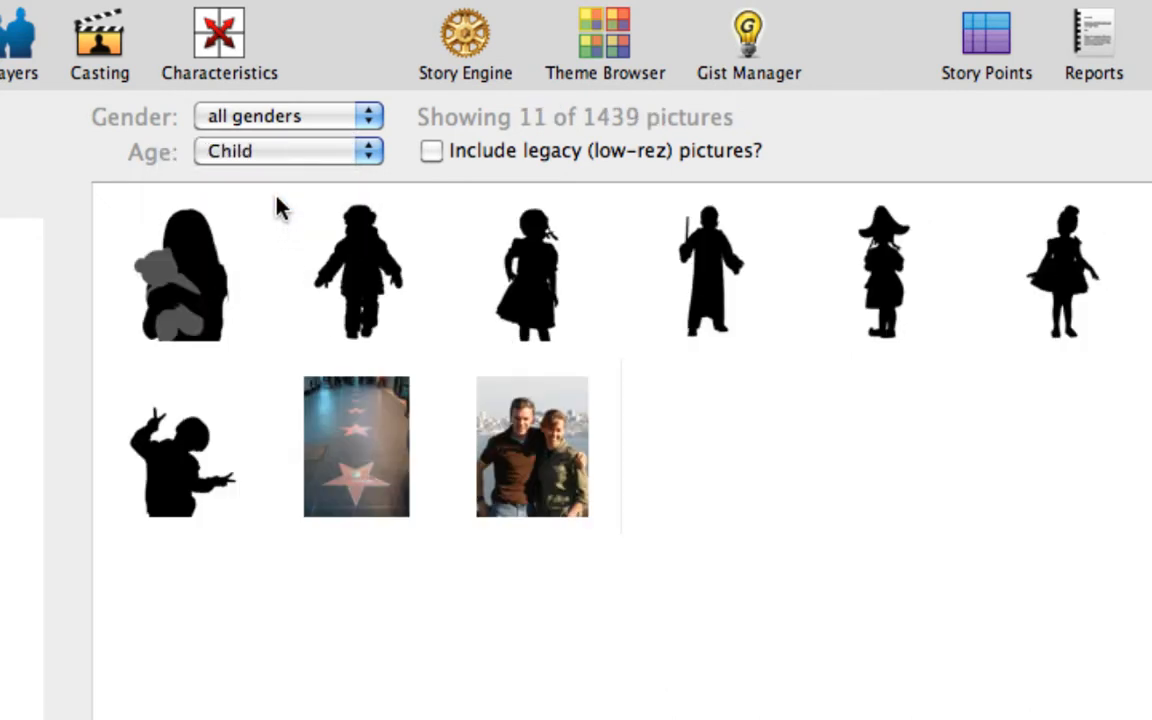
# Reset the age filter to all ages and include the legacy low-rez pictures, browsing down to the pixelated portraits.
pyautogui.click(281, 155)
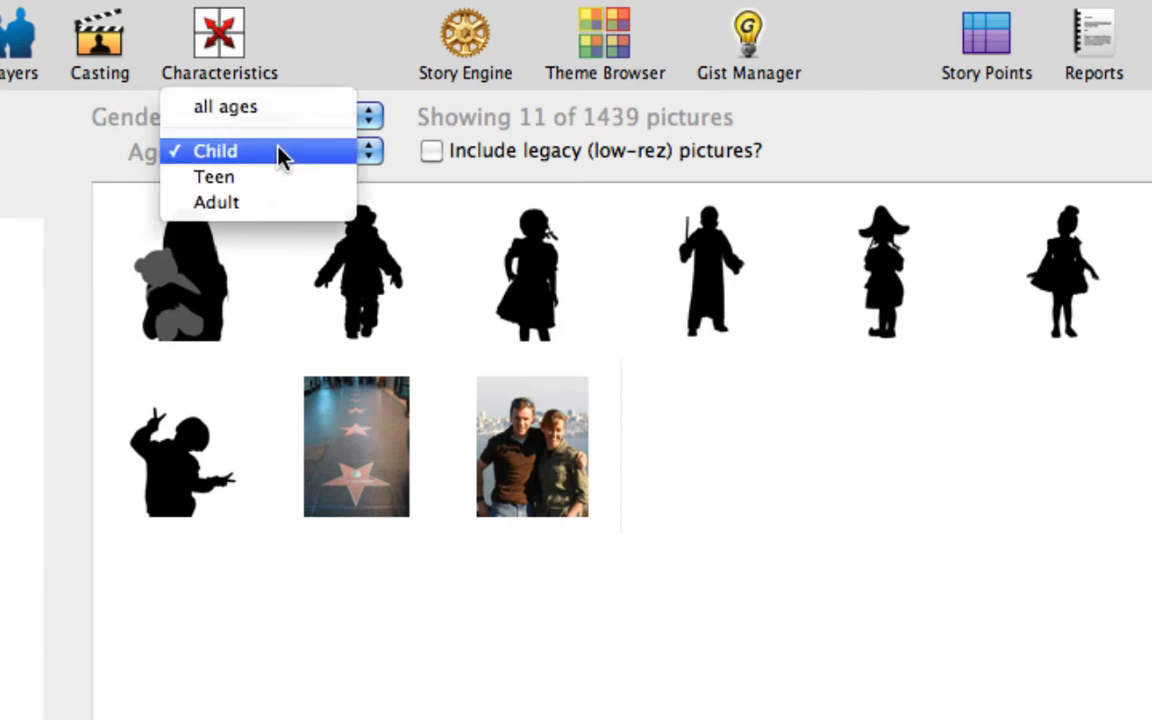
pyautogui.click(270, 108)
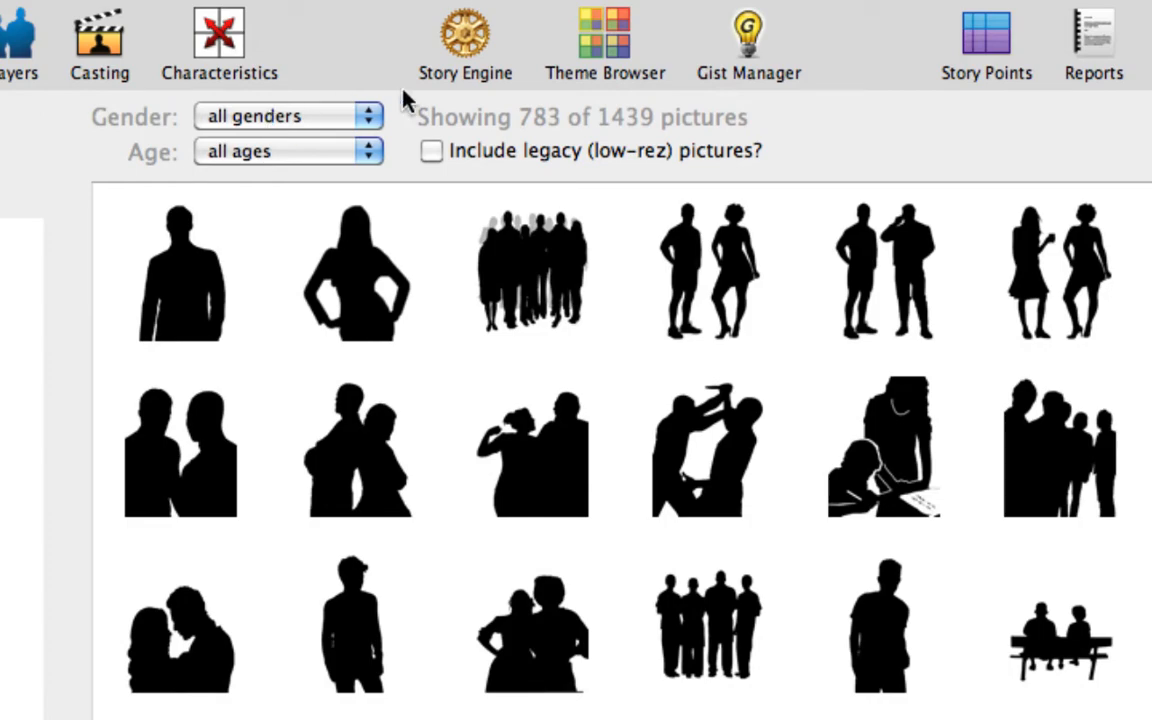
pyautogui.click(432, 152)
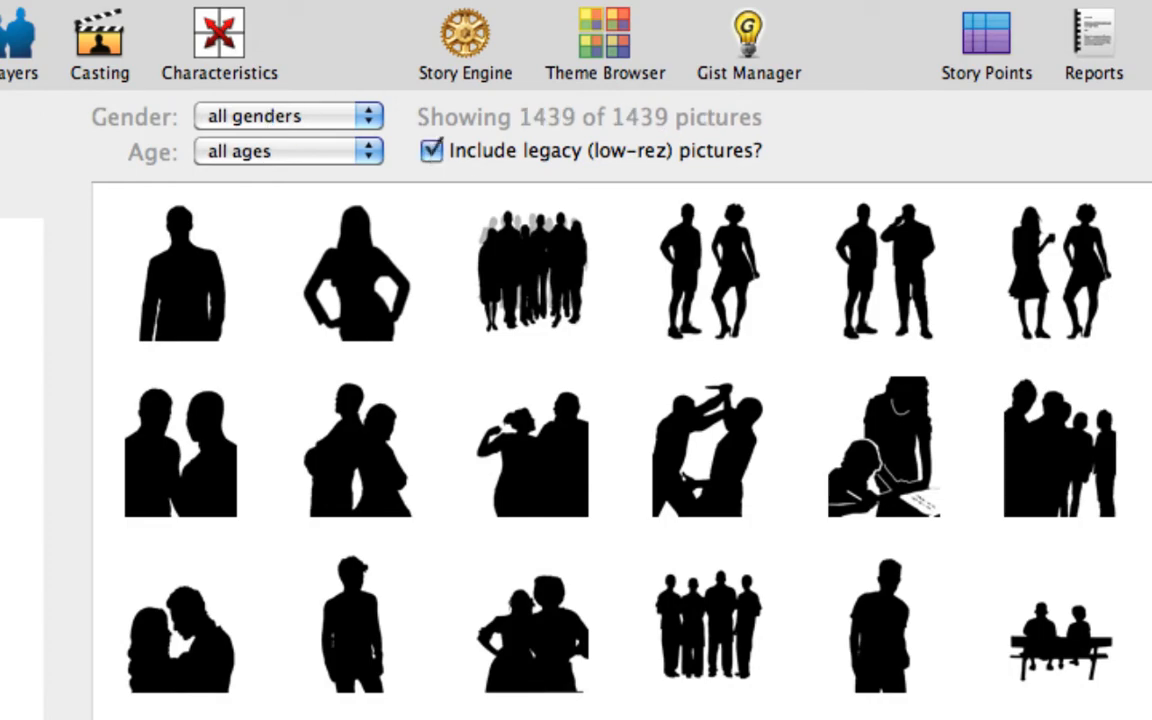
pyautogui.scroll(-20, 621, 450)
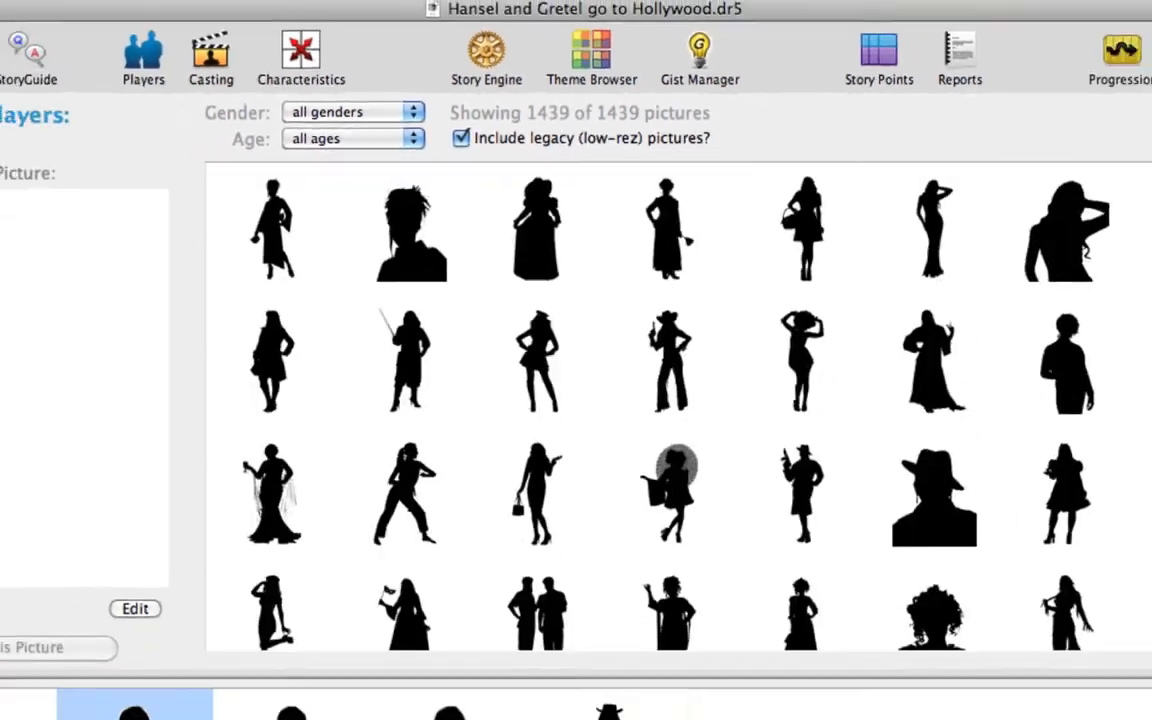
pyautogui.moveTo(1131, 250); pyautogui.dragTo(1127, 361)
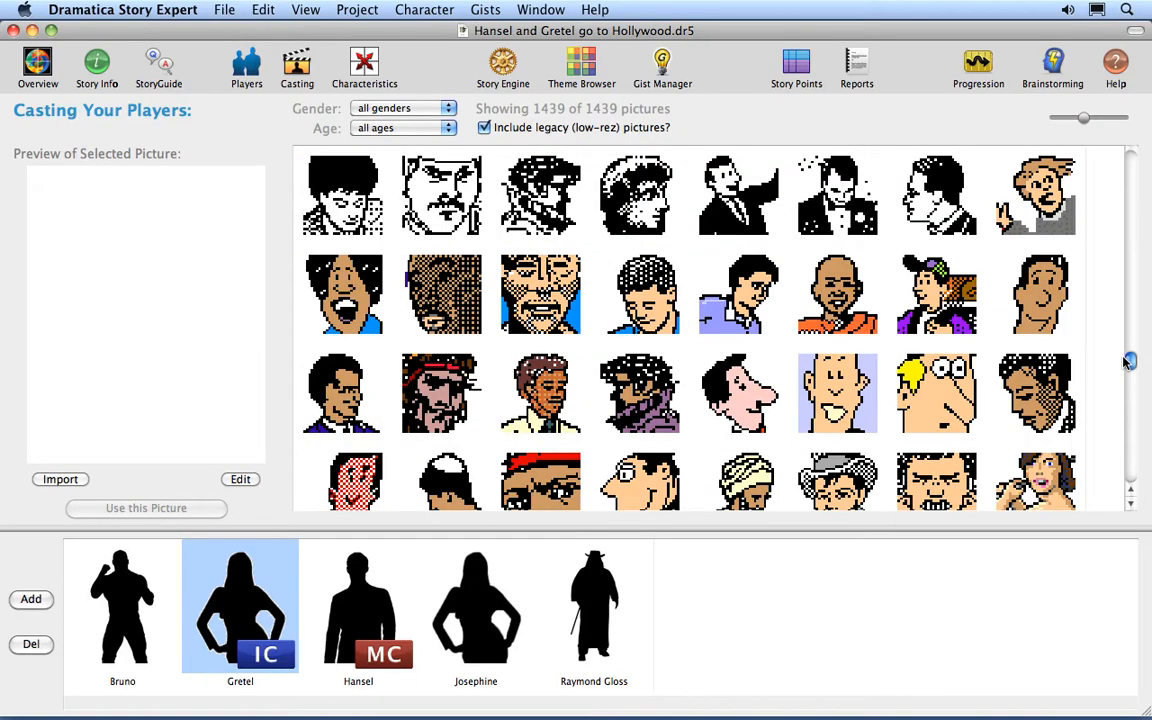
# Preview two of the pixelated legacy portraits and exclude the legacy low-rez pictures from the library.
pyautogui.click(652, 395)
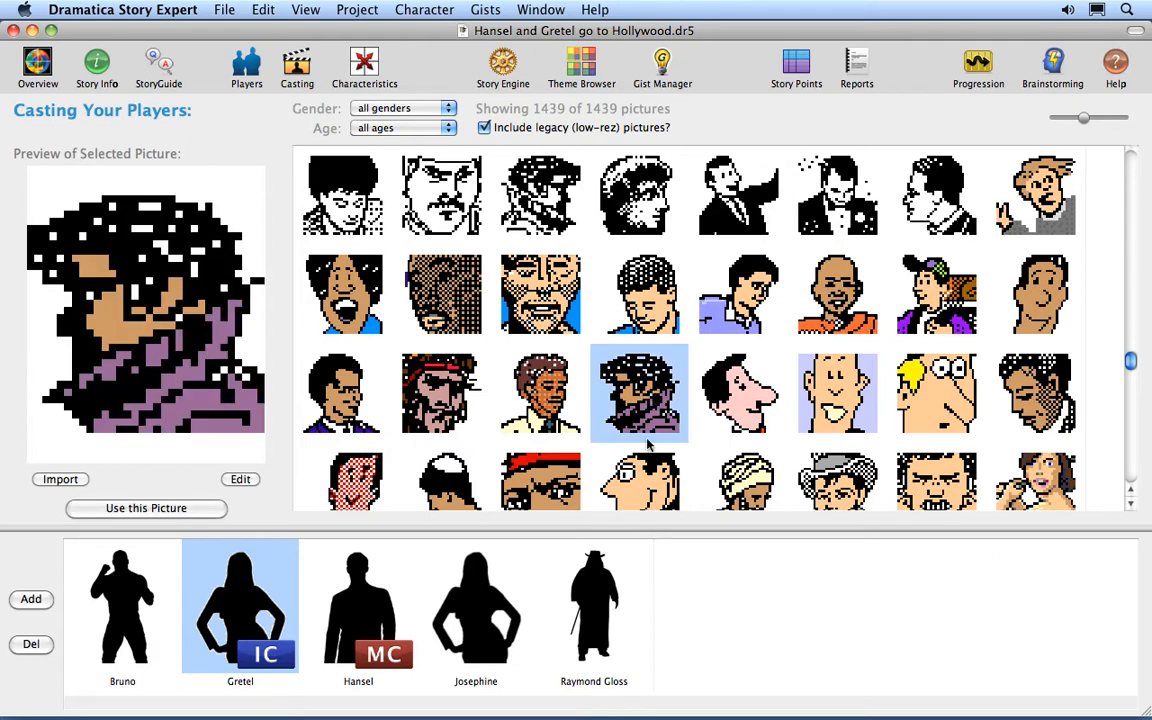
pyautogui.click(648, 312)
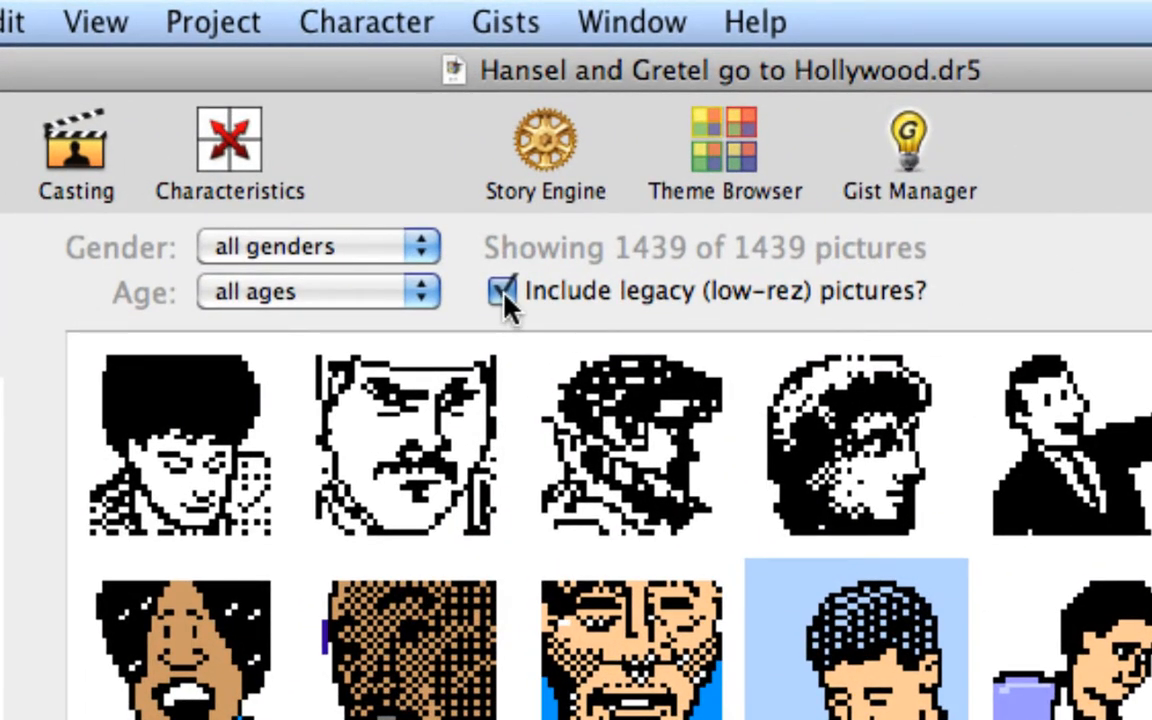
pyautogui.click(503, 293)
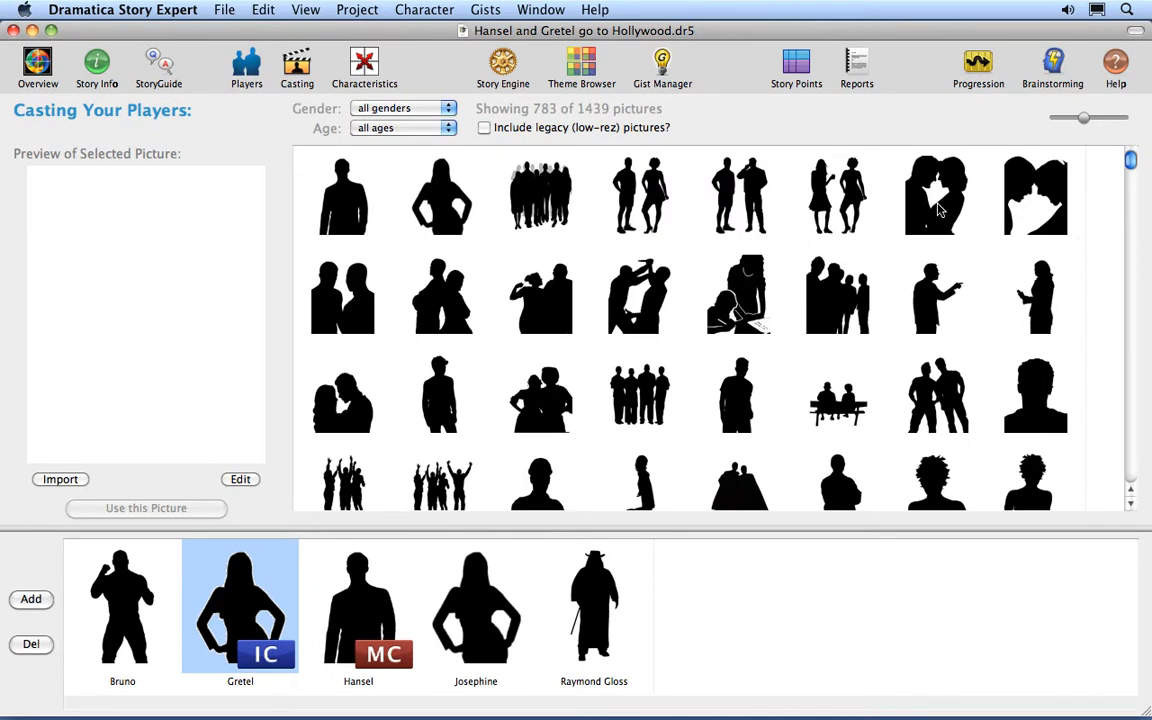
# Assign the picture of the woman standing in profile with raised hands to Josephine.
pyautogui.click(1035, 308)
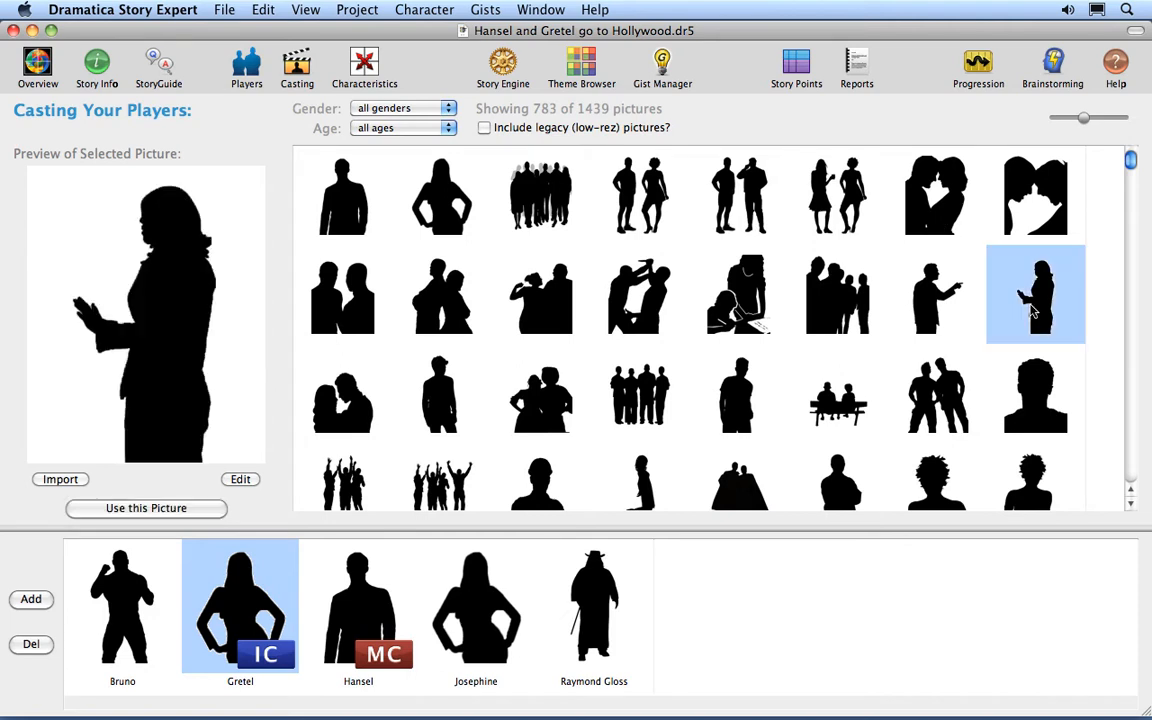
pyautogui.moveTo(1035, 312); pyautogui.dragTo(467, 645)
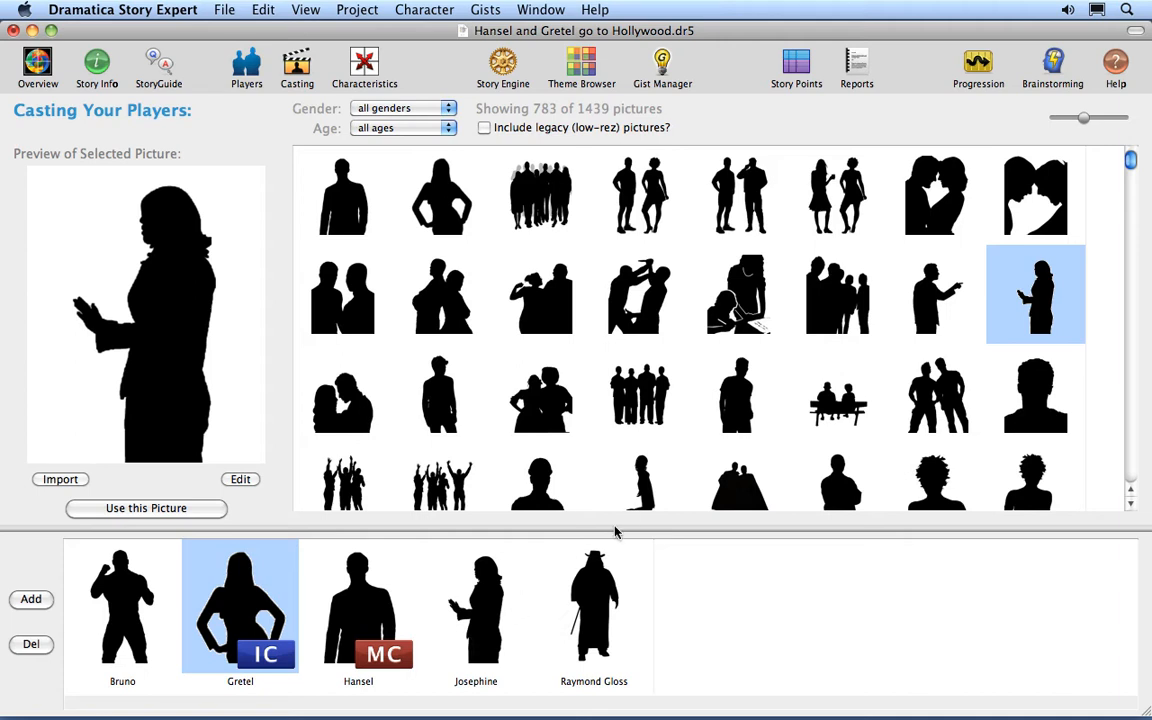
# Replace Josephine's picture with the dancing woman who has one arm raised.
pyautogui.scroll(-3, 650, 500)
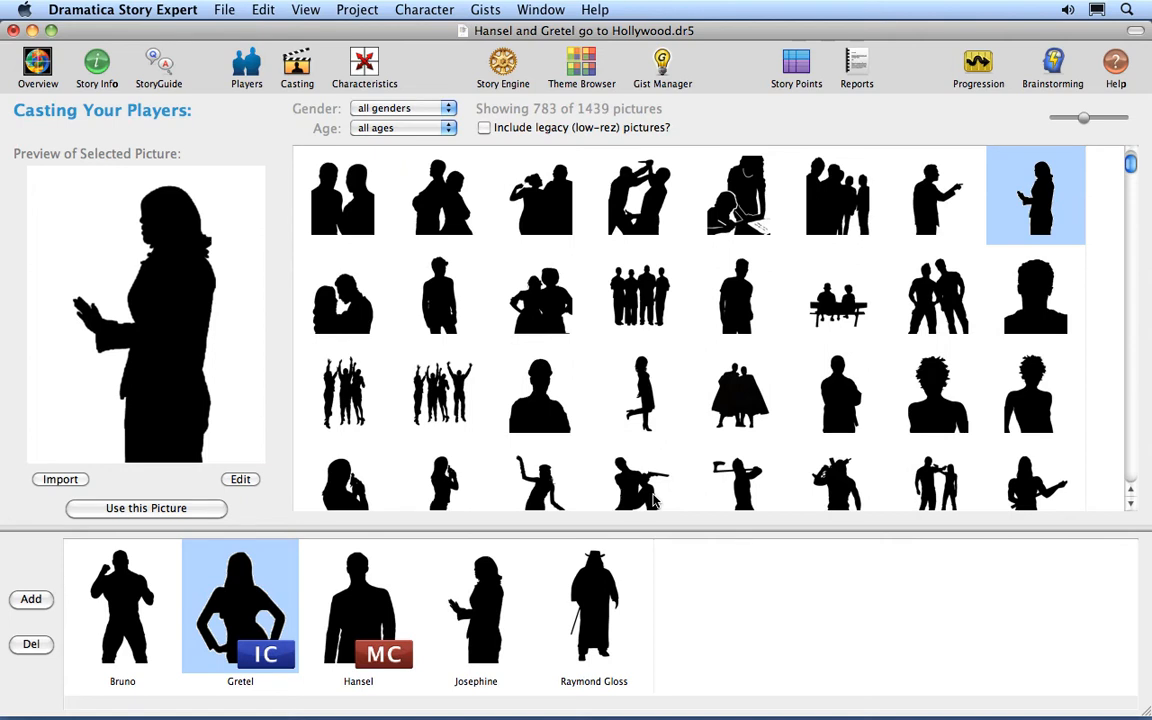
pyautogui.scroll(-3, 652, 500)
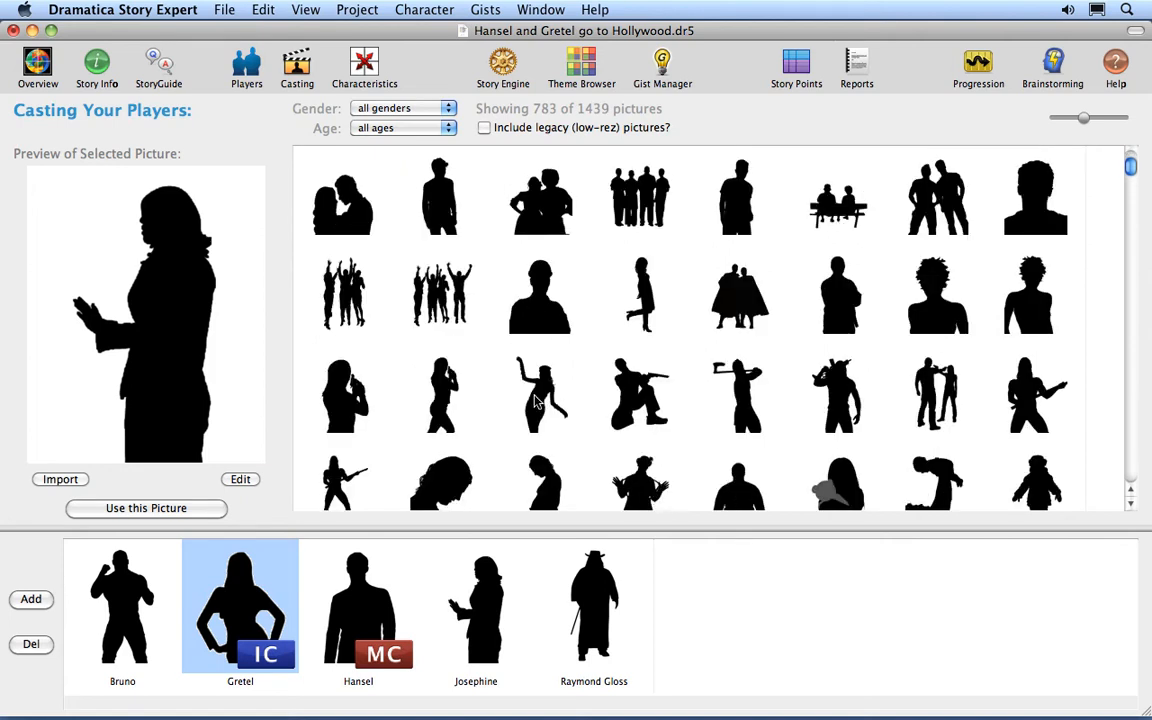
pyautogui.click(481, 641)
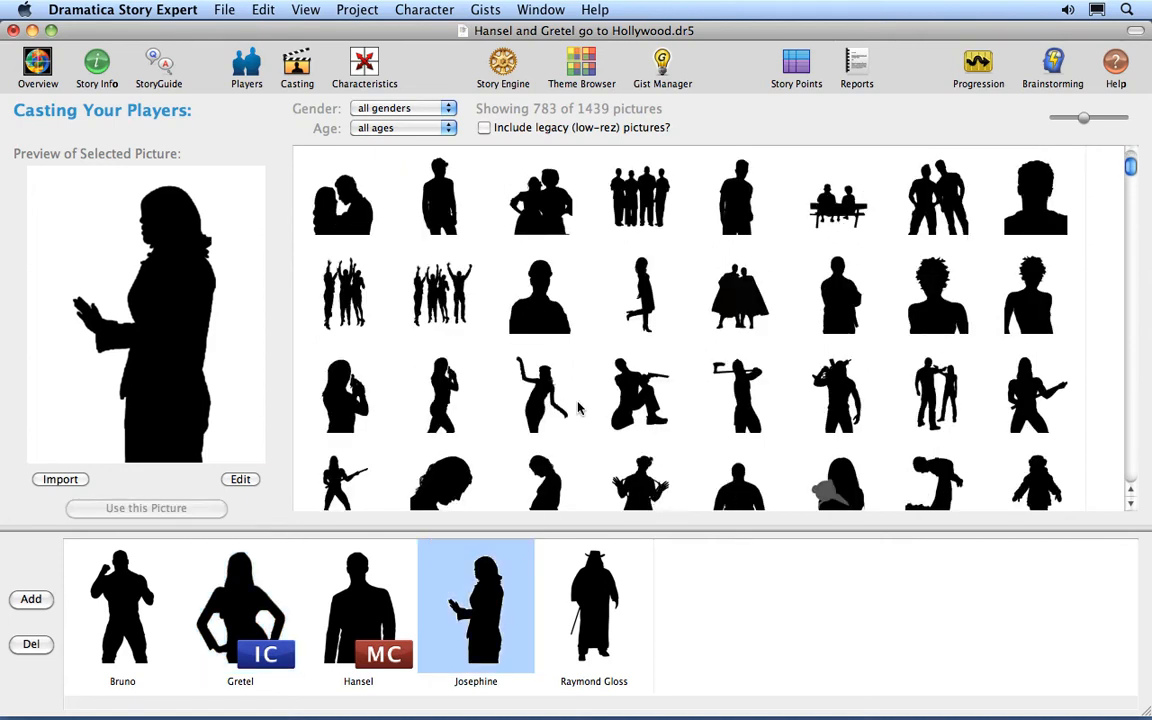
pyautogui.click(540, 393)
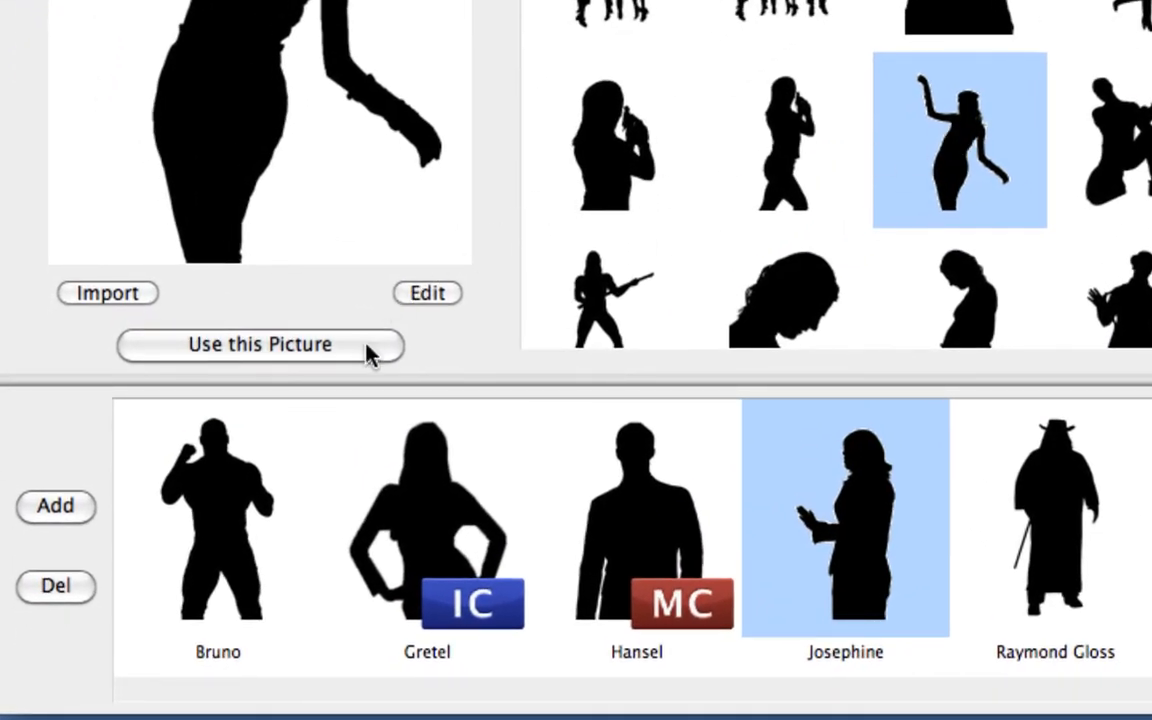
pyautogui.click(366, 345)
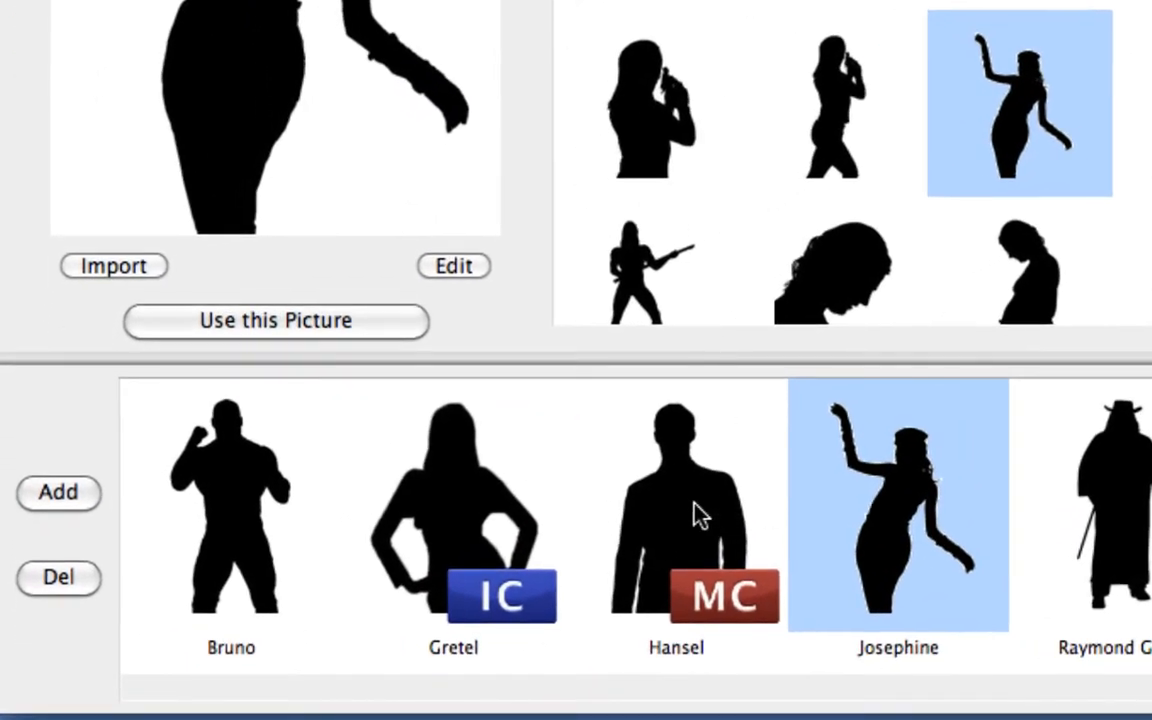
# Import Hansel.jpg from the Hansel and Gretel Pictures folder as Hansel's character picture.
pyautogui.click(692, 515)
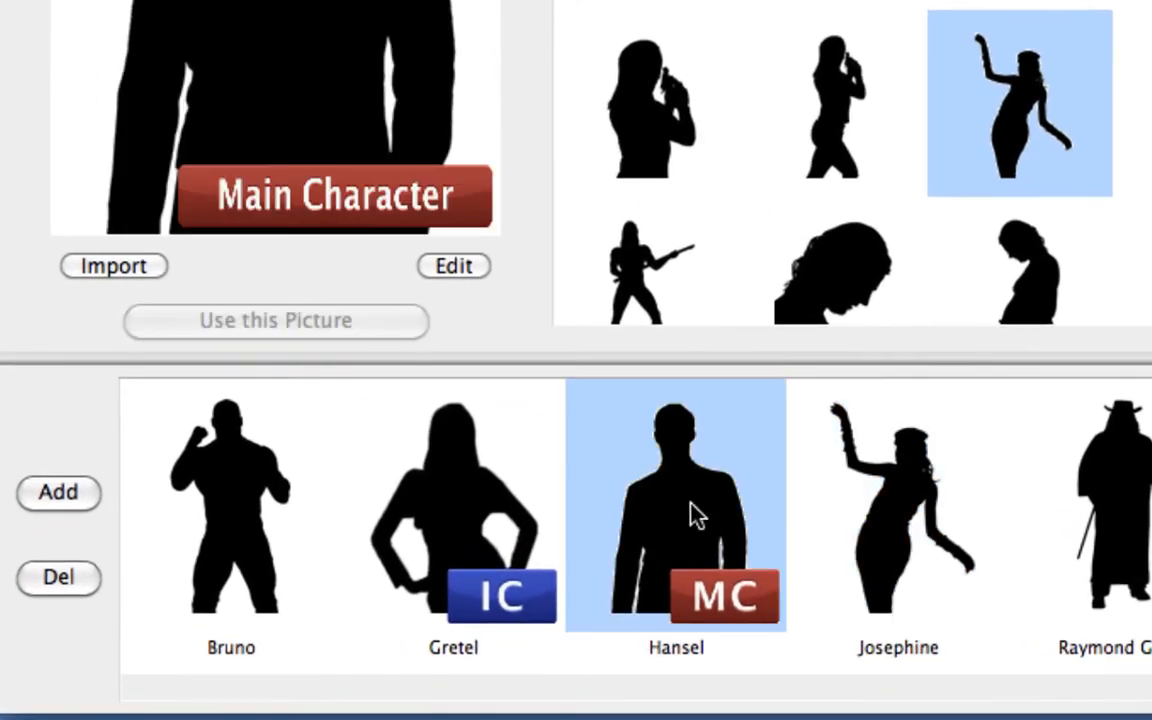
pyautogui.click(157, 262)
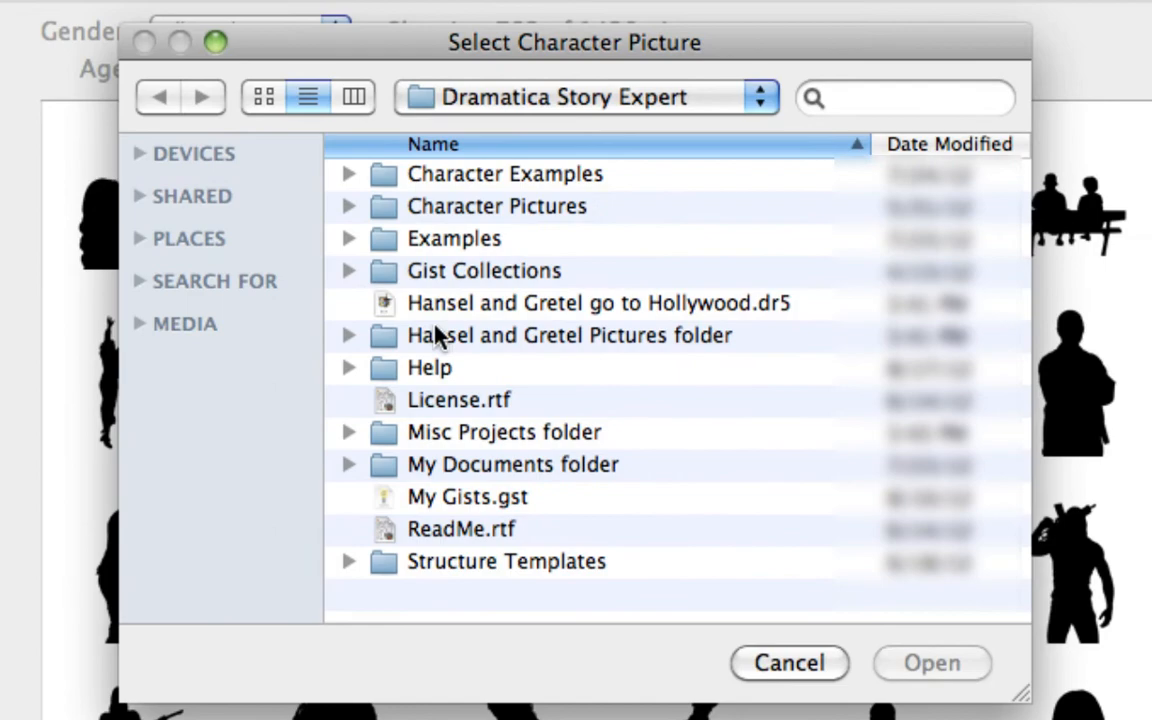
pyautogui.doubleClick(401, 335)
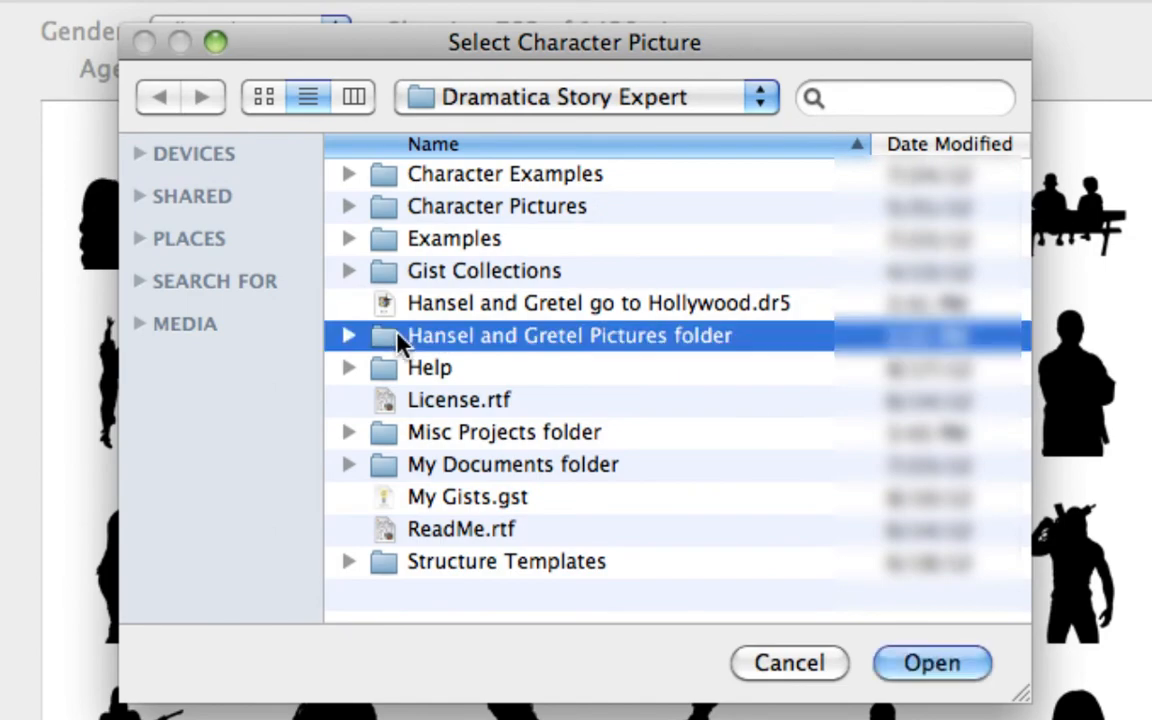
pyautogui.doubleClick(458, 271)
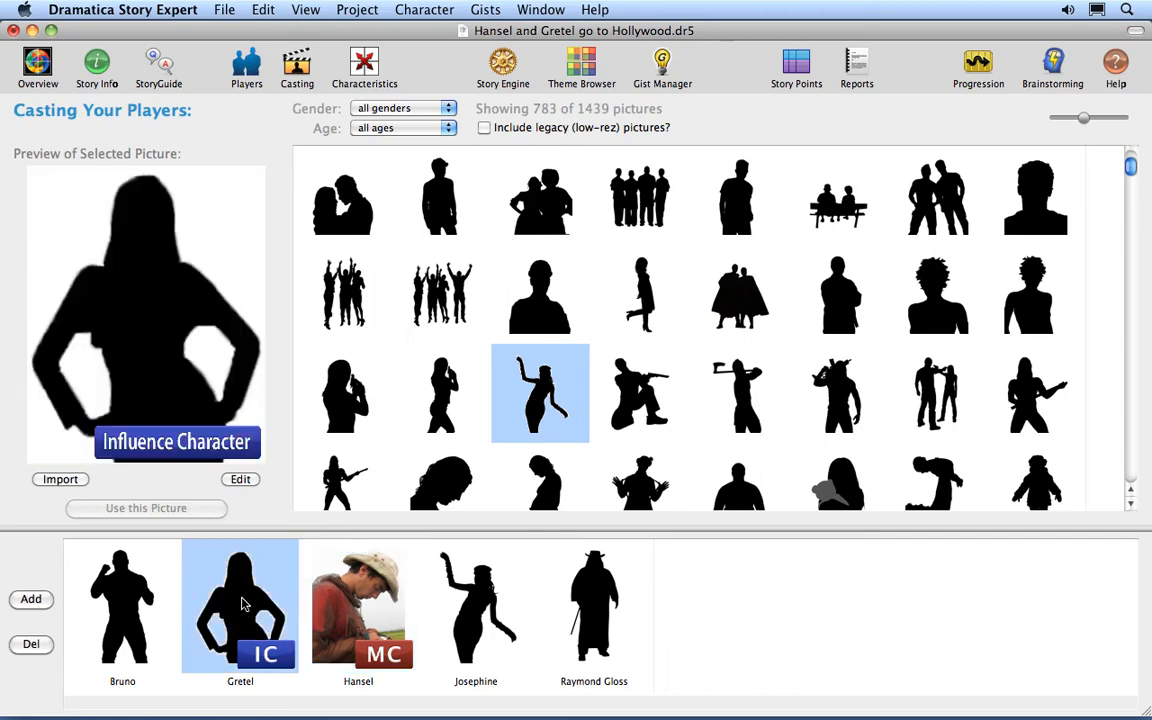
pyautogui.click(55, 480)
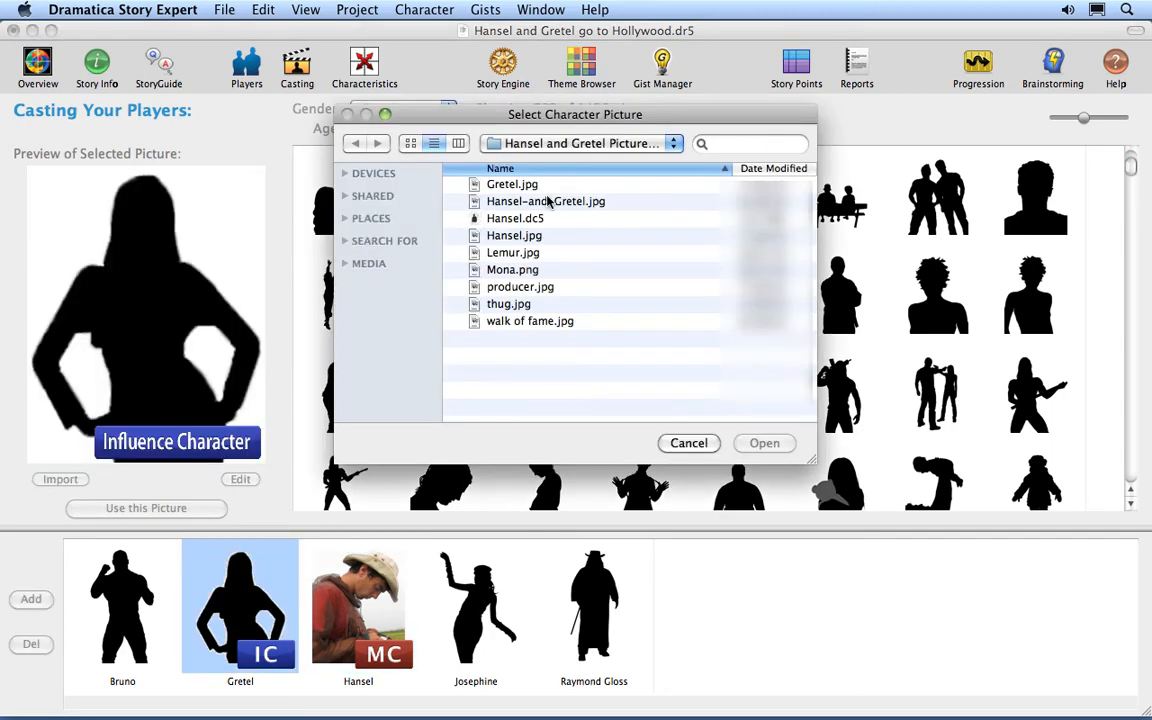
pyautogui.doubleClick(470, 184)
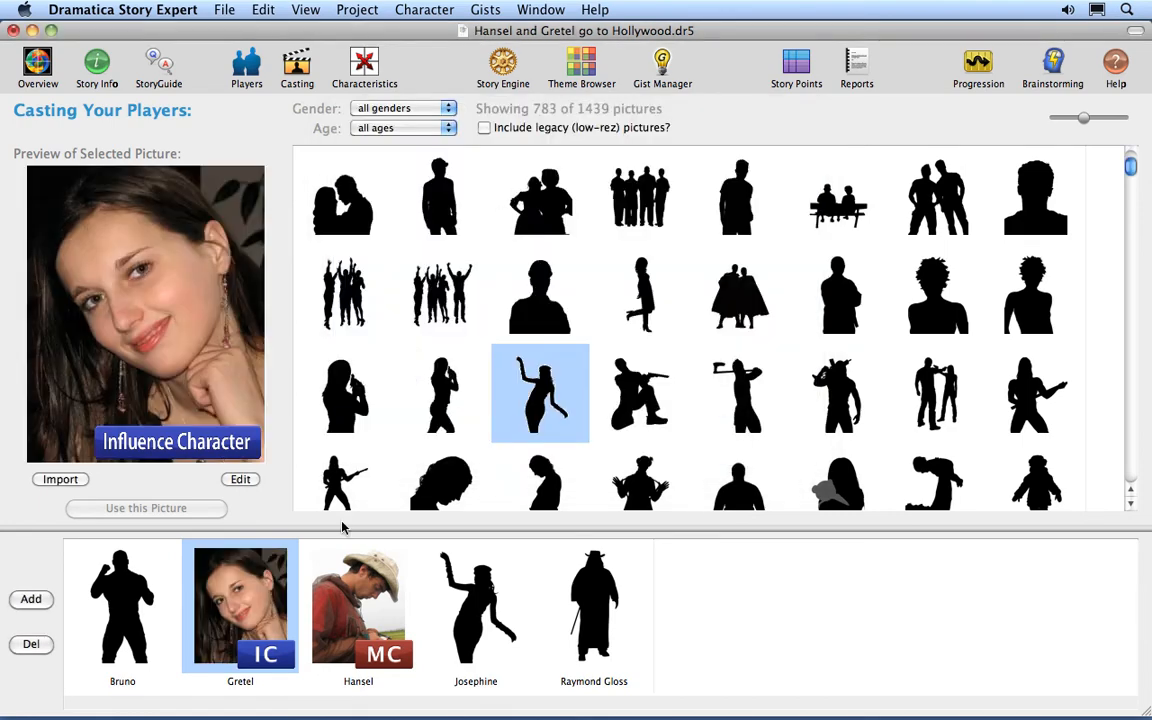
pyautogui.click(594, 600)
pyautogui.click(60, 479)
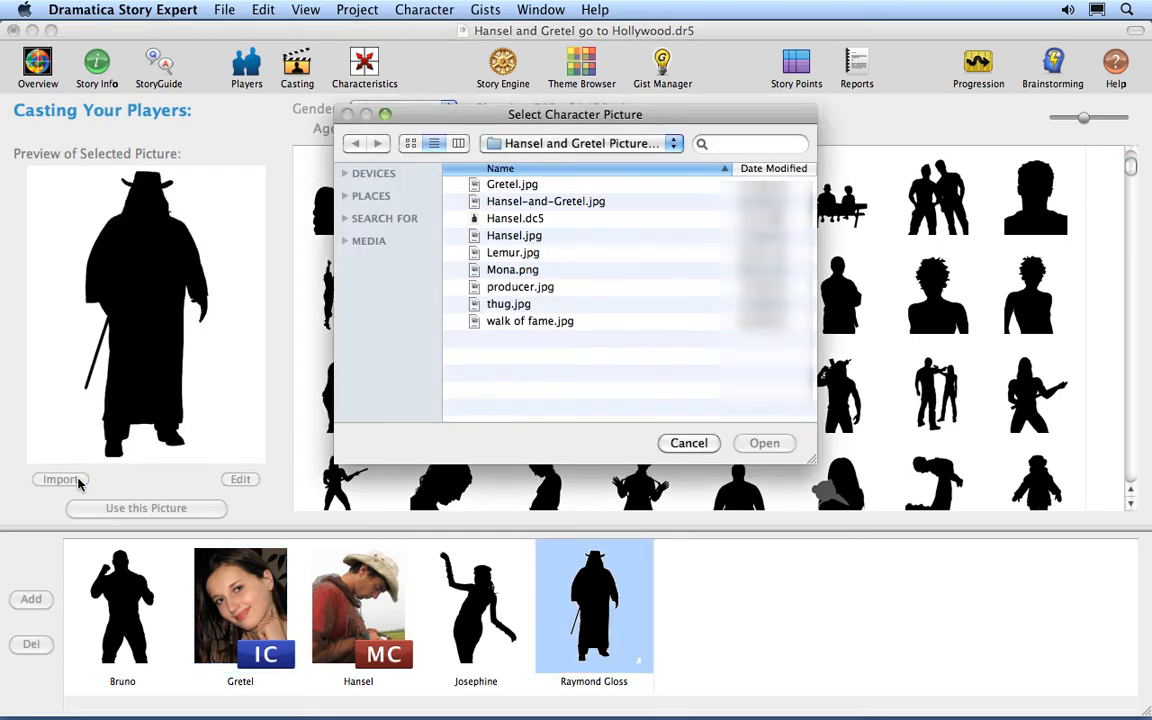
pyautogui.doubleClick(530, 287)
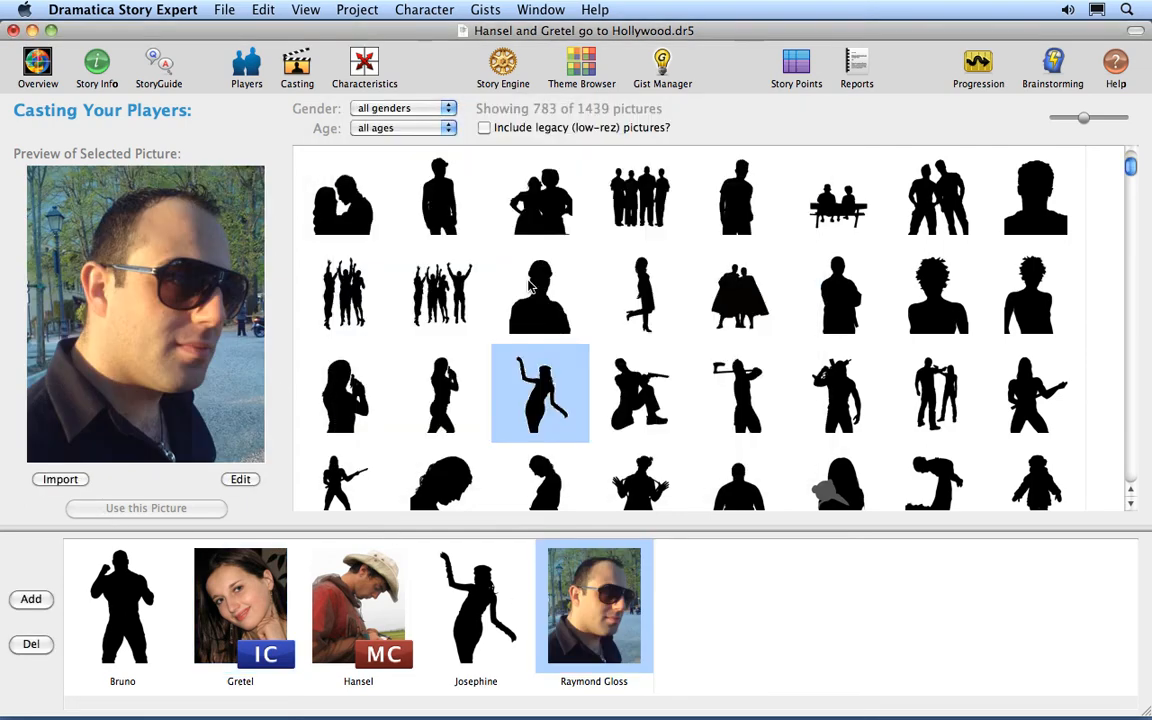
# Replace Bruno's silhouette with the imported picture thug.jpg.
pyautogui.click(124, 635)
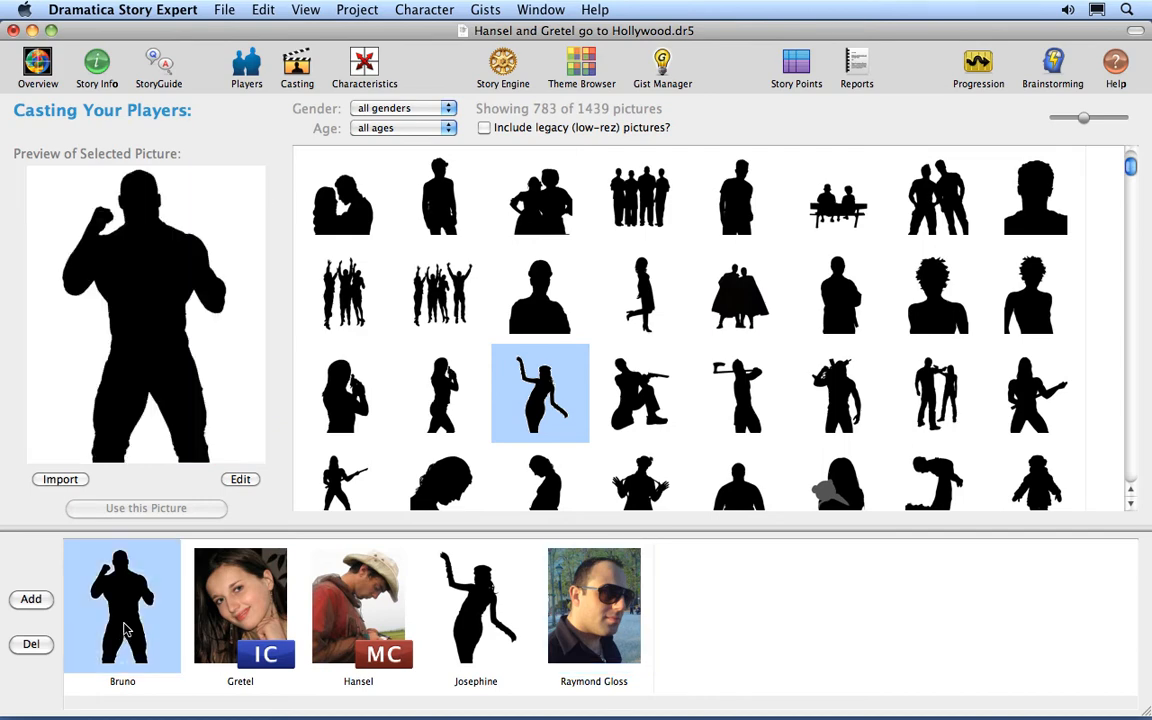
pyautogui.click(56, 479)
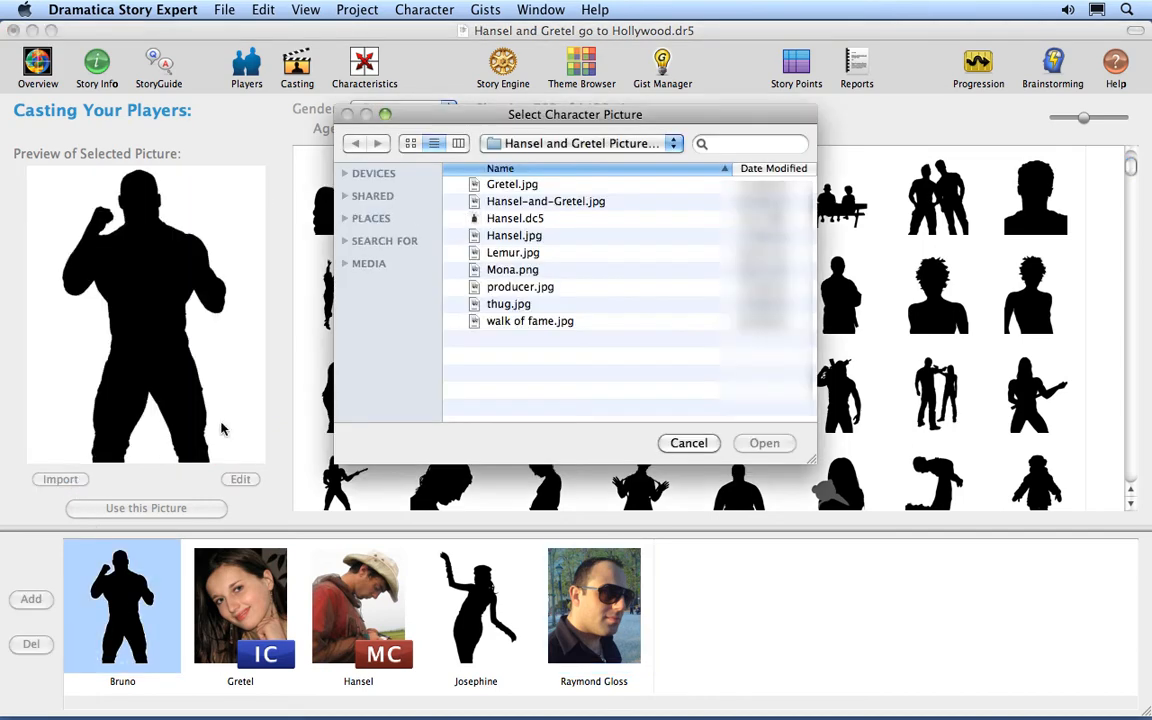
pyautogui.doubleClick(512, 304)
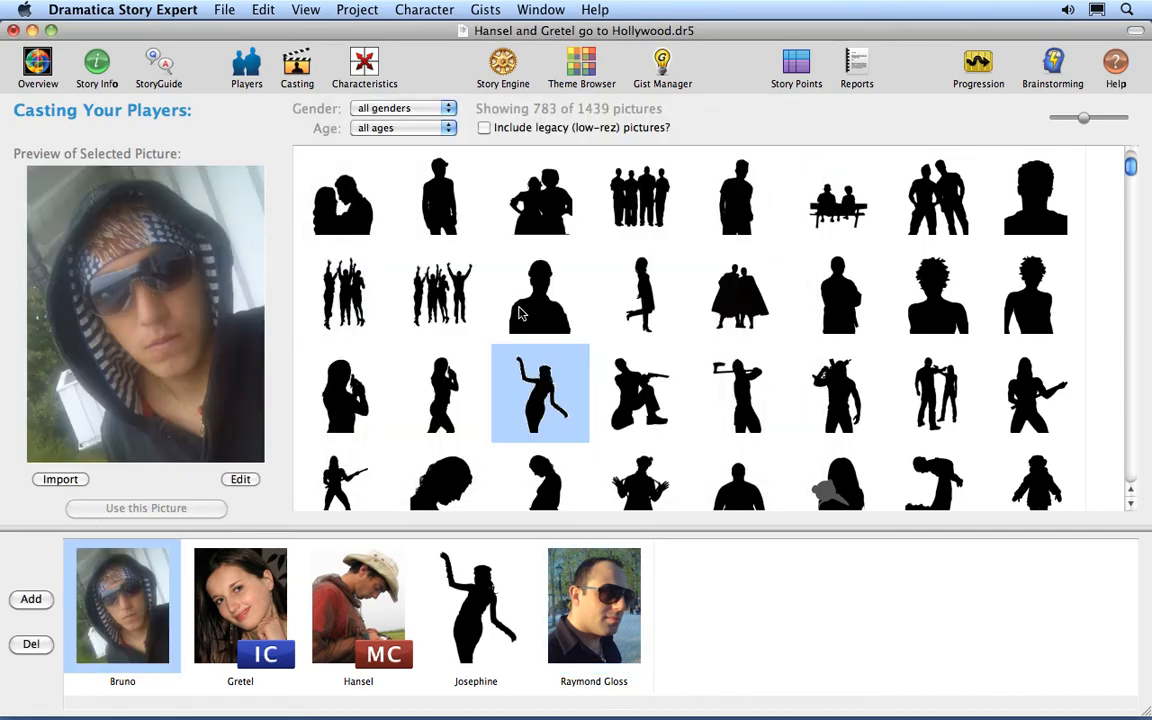
# Edit Hansel's picture by enlarging it and repositioning it to frame his head and hat closely, and apply the crop.
pyautogui.click(352, 598)
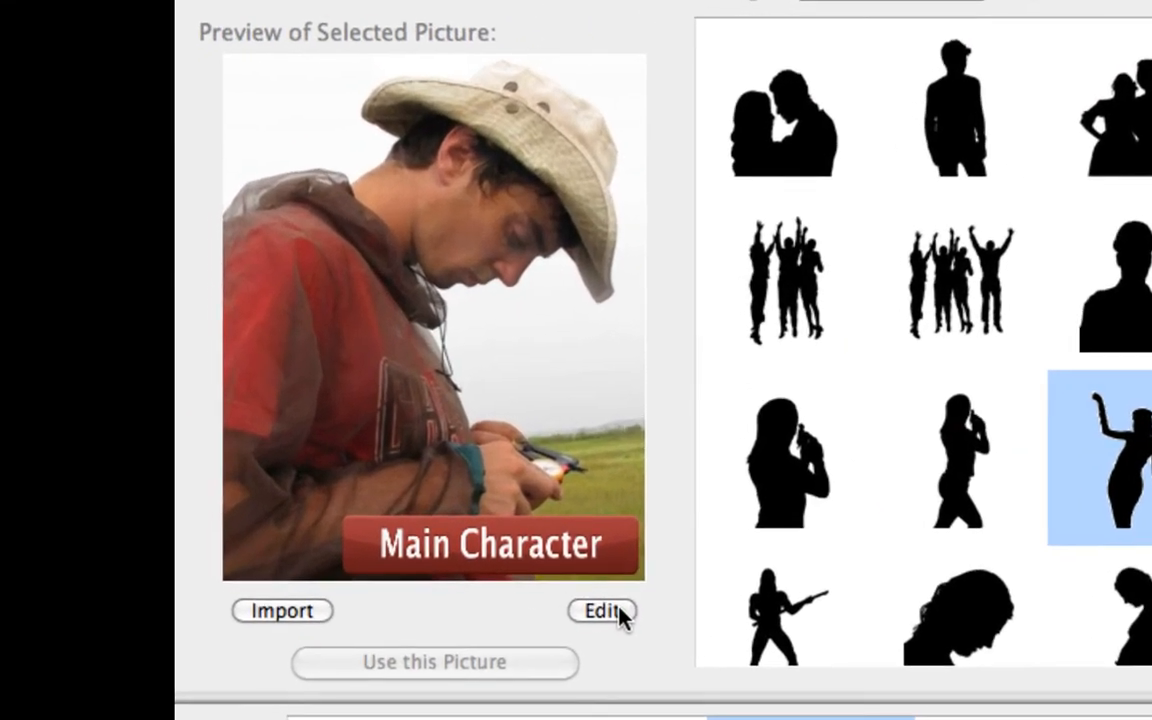
pyautogui.click(618, 612)
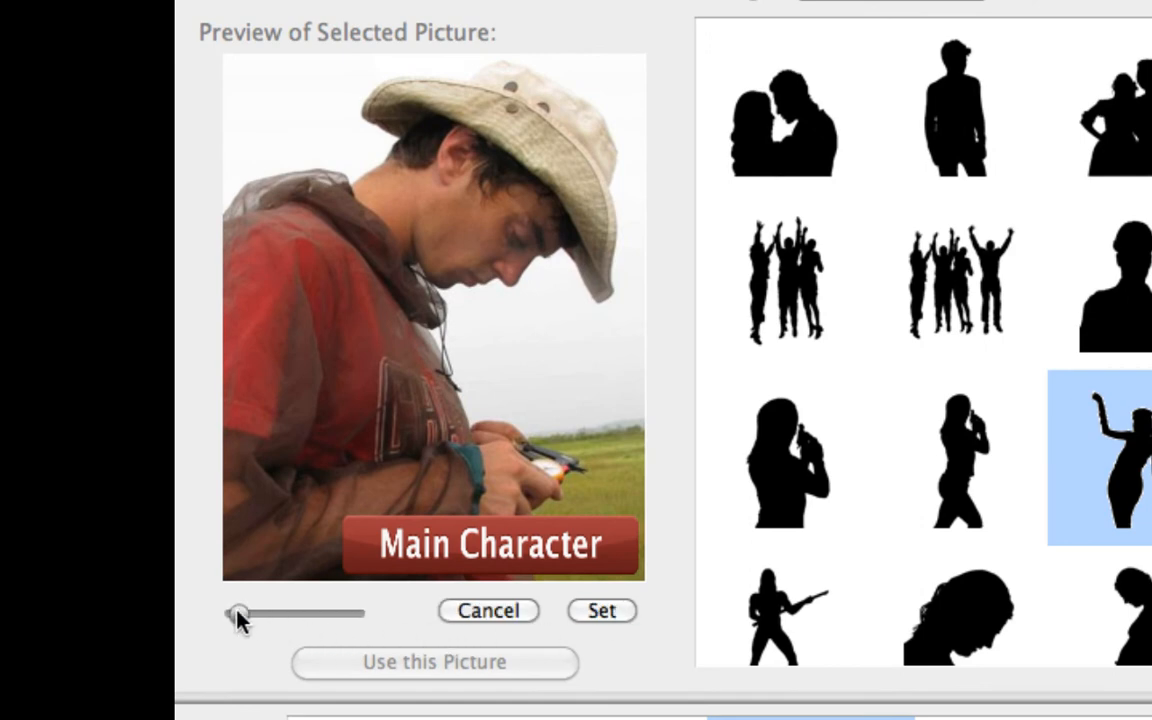
pyautogui.moveTo(237, 617); pyautogui.dragTo(285, 620)
pyautogui.moveTo(430, 328); pyautogui.dragTo(340, 432)
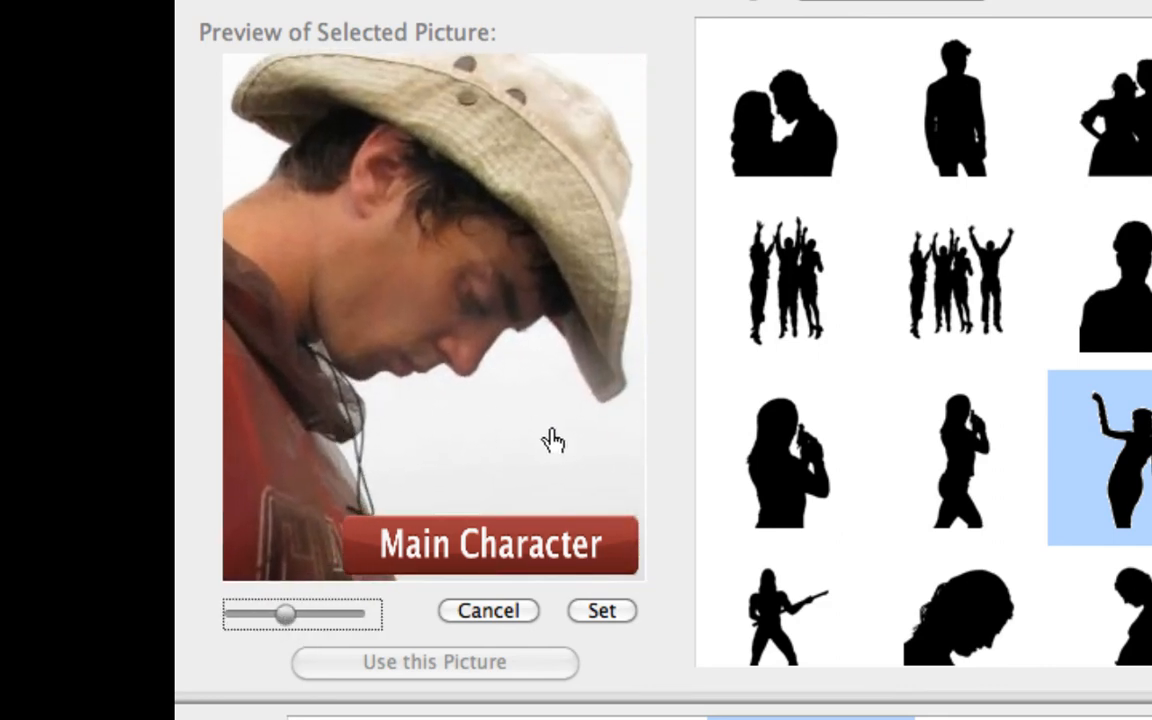
pyautogui.click(605, 612)
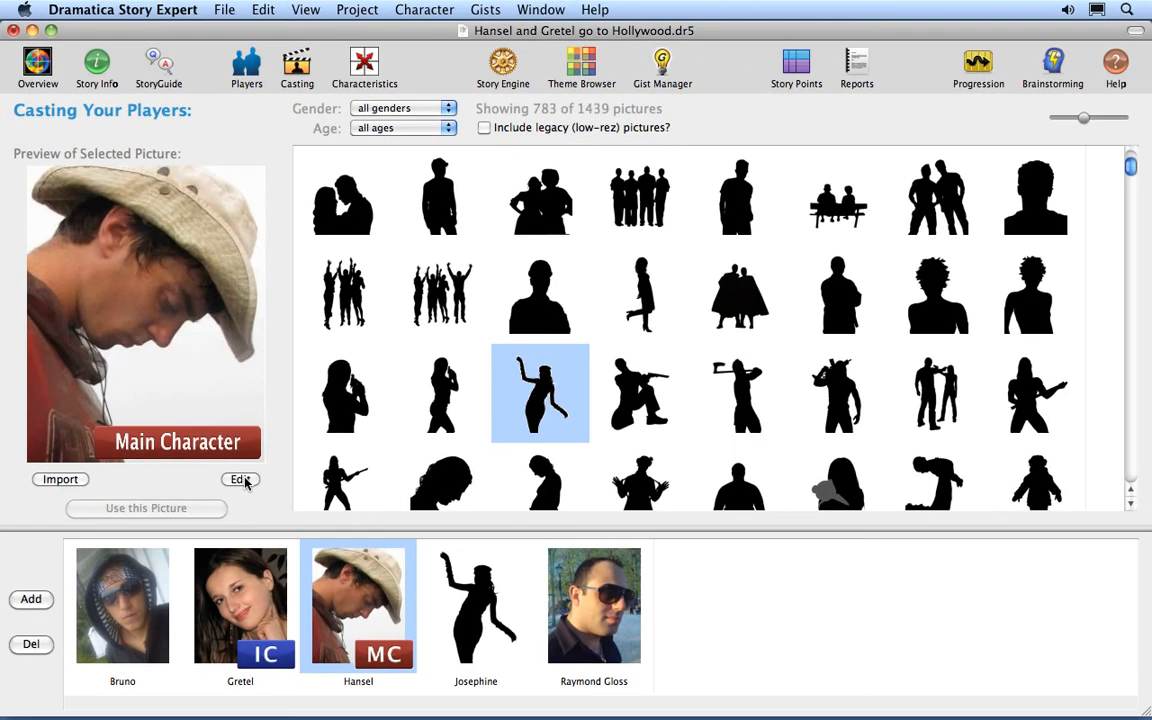
# Display the file commands for the story document.
pyautogui.click(225, 11)
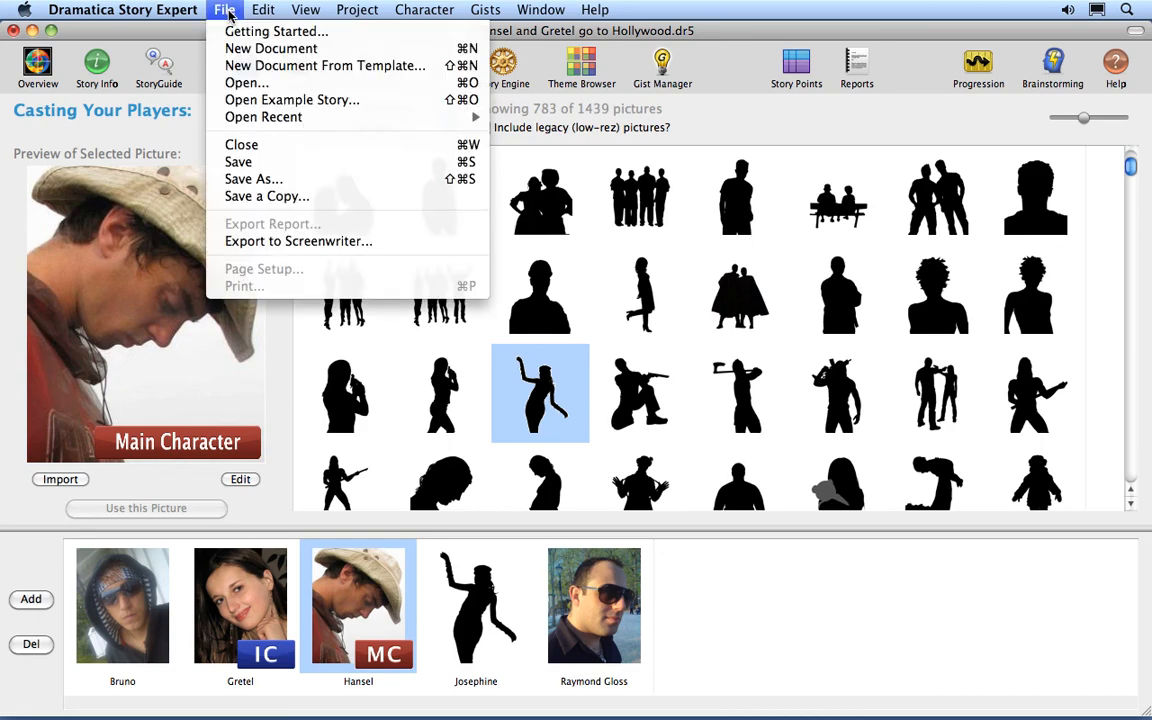